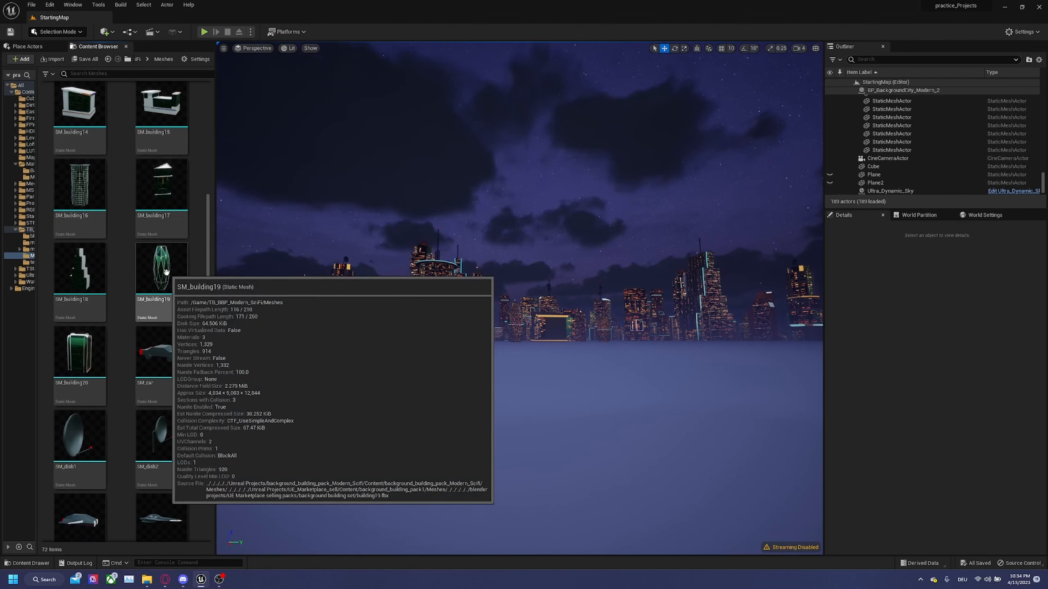
Step: Place the SM_building20 mesh on the open ground in front of the city skyline
drag(81, 355, 459, 387)
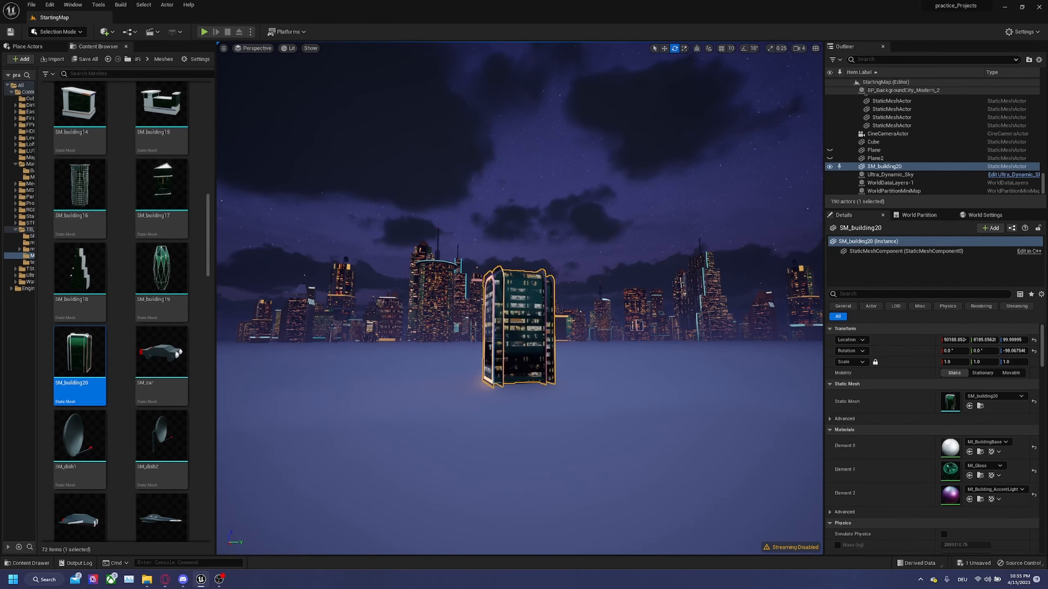
key(w)
right_drag(459, 387, 448, 397)
key(w)
key(s)
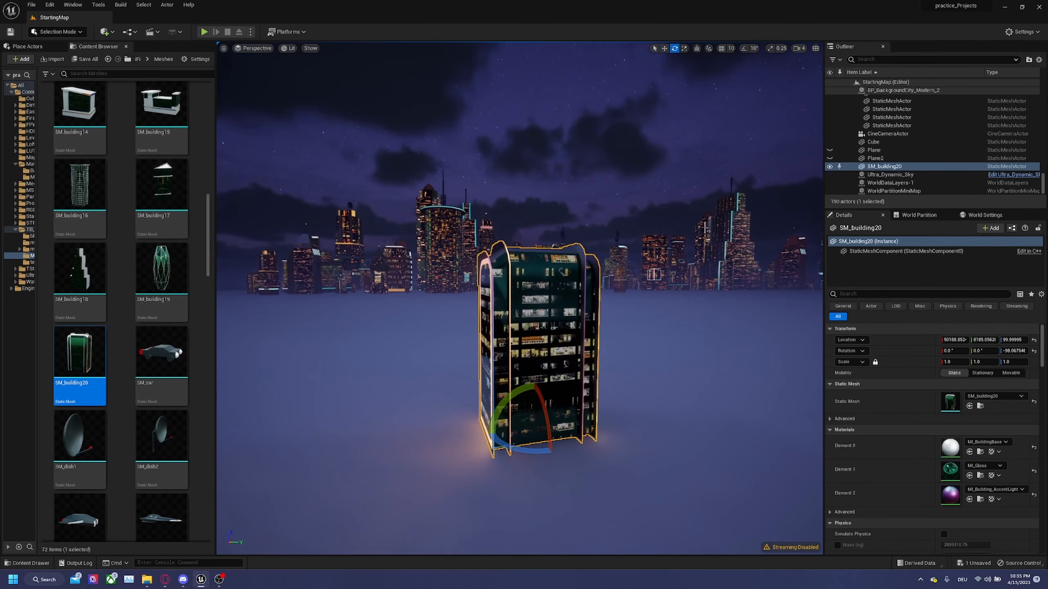
Step: Switch to Fracture mode and create the geometry collection SM_building20_GeometryCollection from the building in the Content folder
click(42, 32)
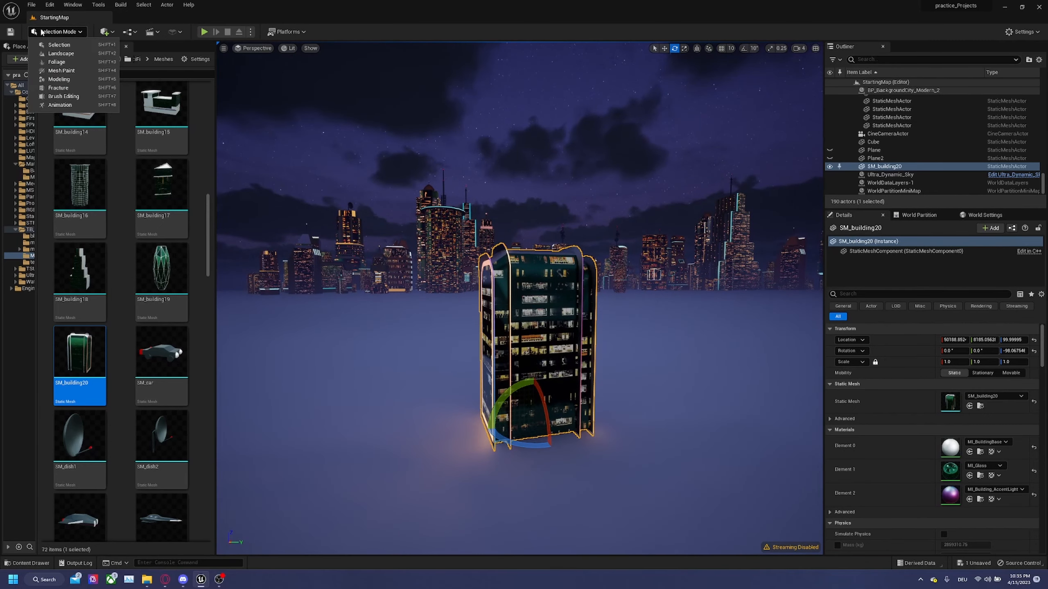
click(55, 88)
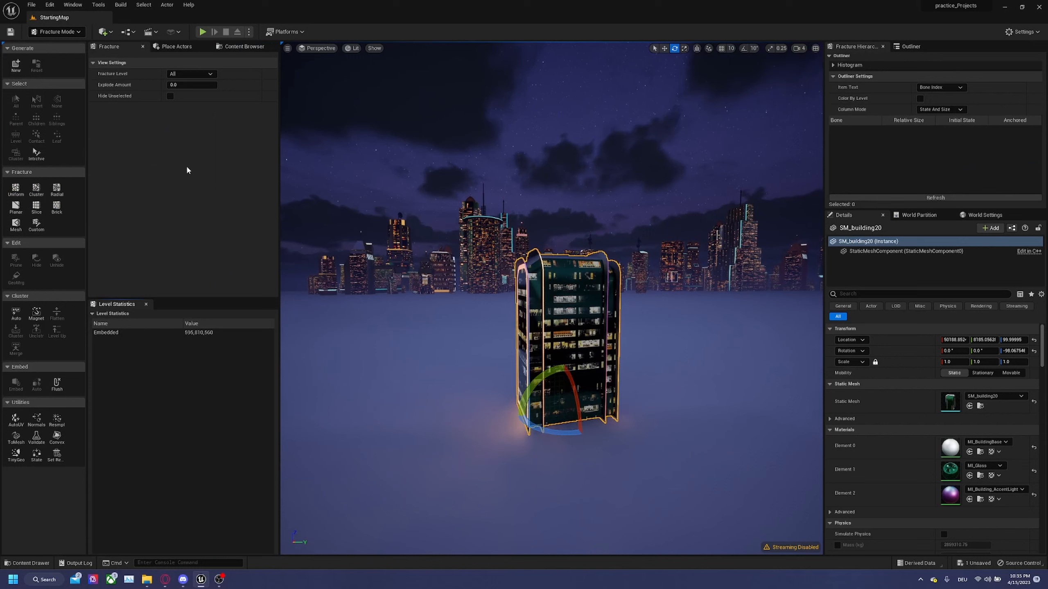
click(16, 64)
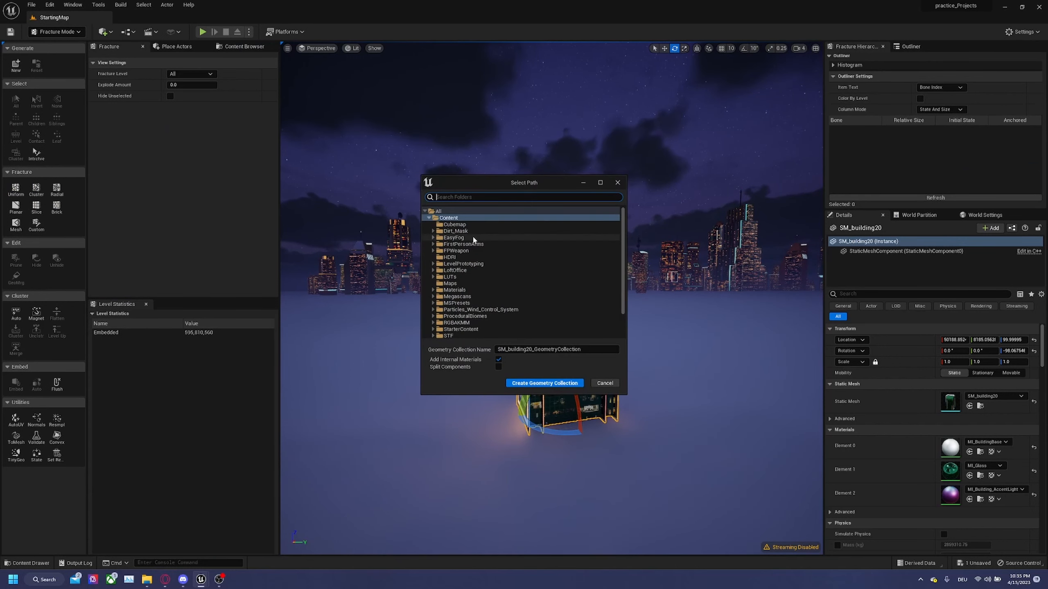
scroll(528, 280, down, 2)
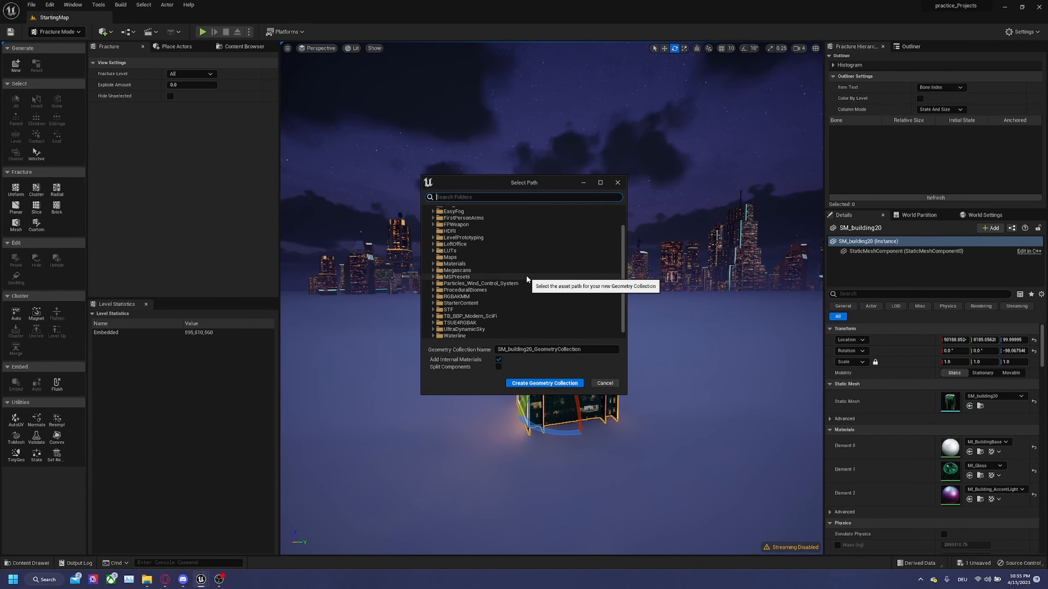
scroll(527, 279, up, 2)
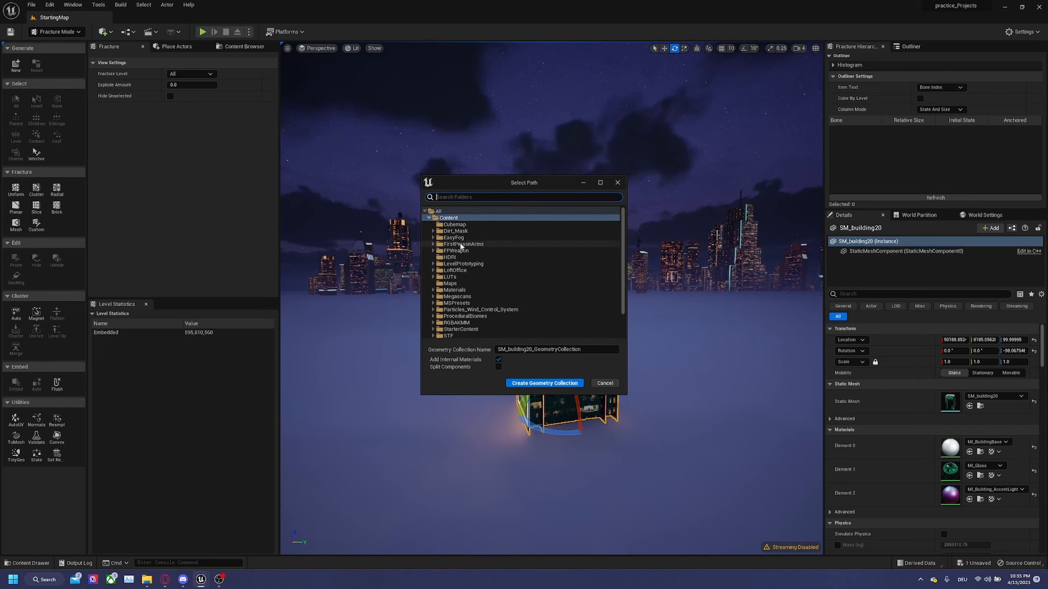
scroll(462, 246, down, 2)
scroll(459, 242, up, 2)
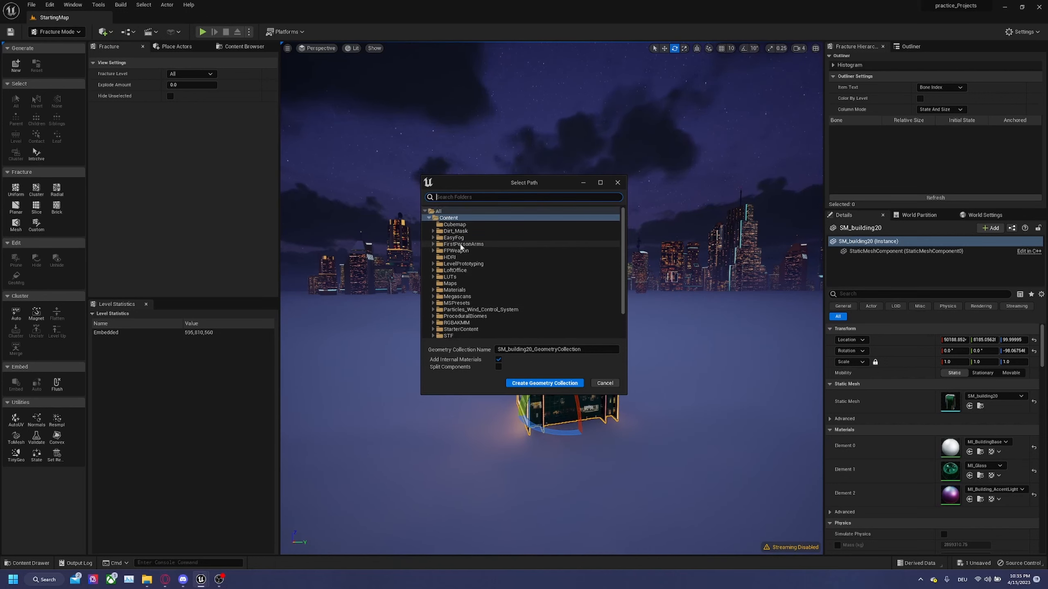
click(530, 386)
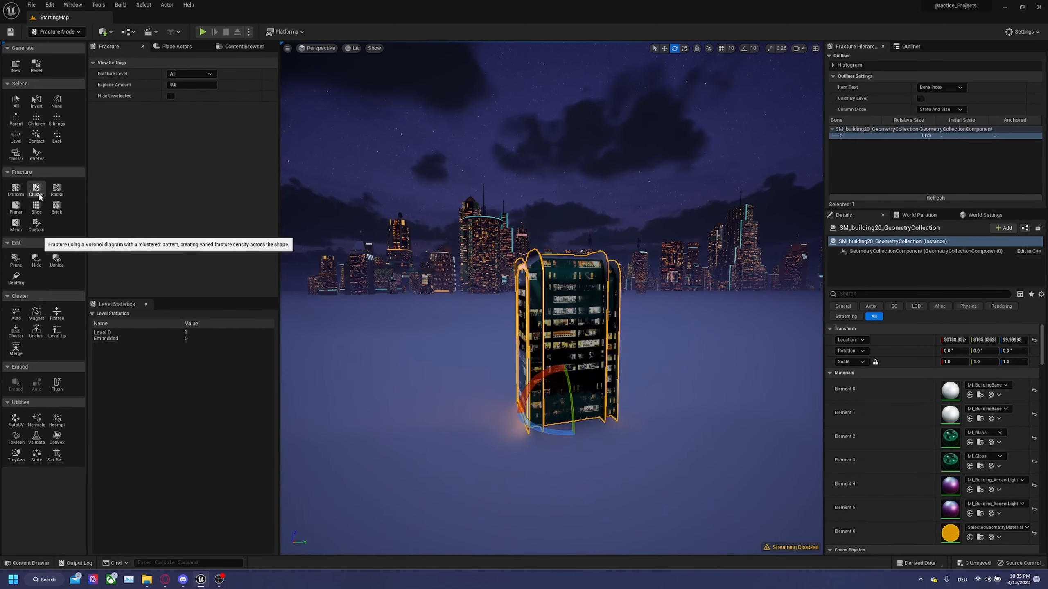
Step: Apply a Cluster fracture to the building with a minimum of 4 and a maximum of 17 clusters
click(36, 189)
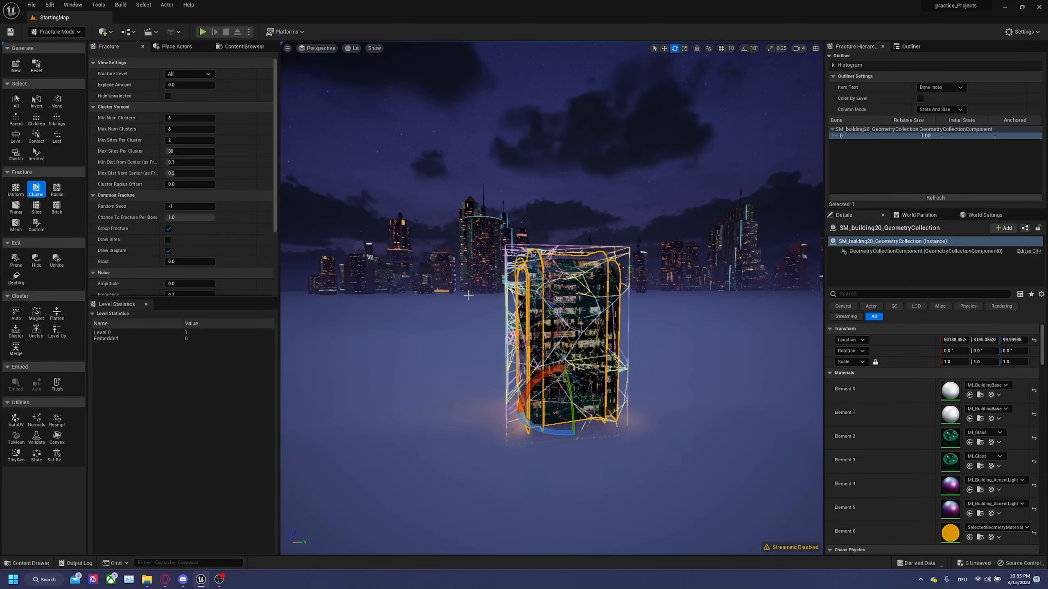
alt+drag(468, 295, 460, 287)
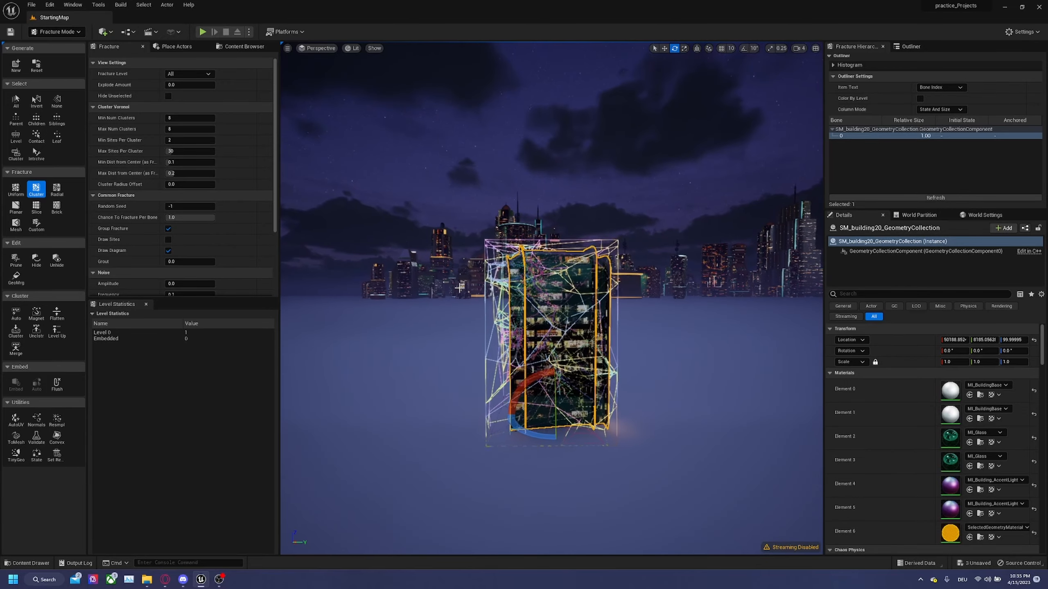
alt+right_drag(459, 288, 478, 287)
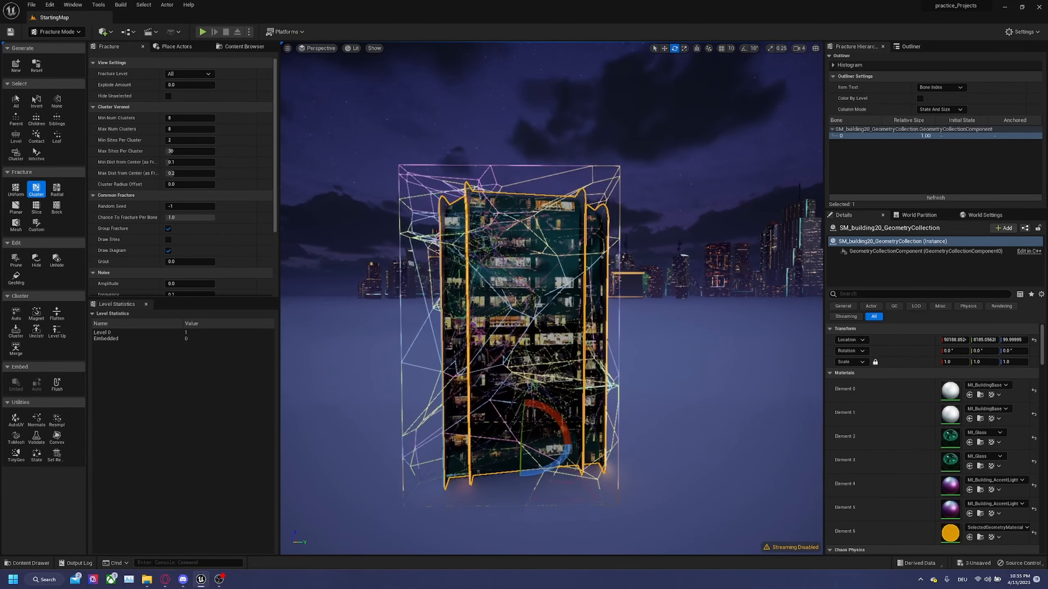
drag(194, 119, 215, 119)
text(15)
key(Tab)
text(1)
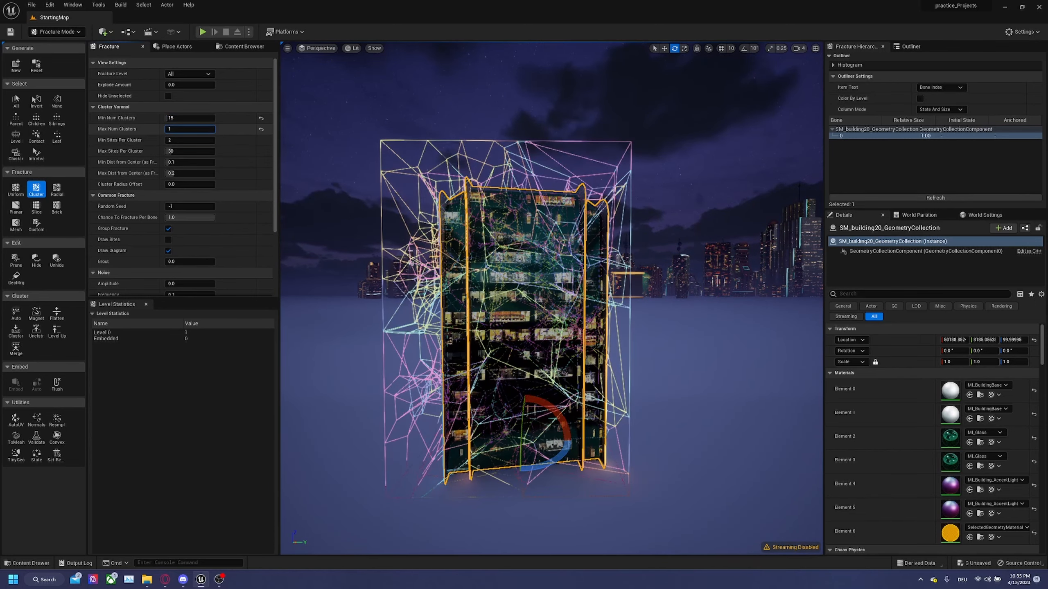
mouse_move(190, 118)
mouse_down()
mouse_move(177, 118)
mouse_move(189, 129)
mouse_up()
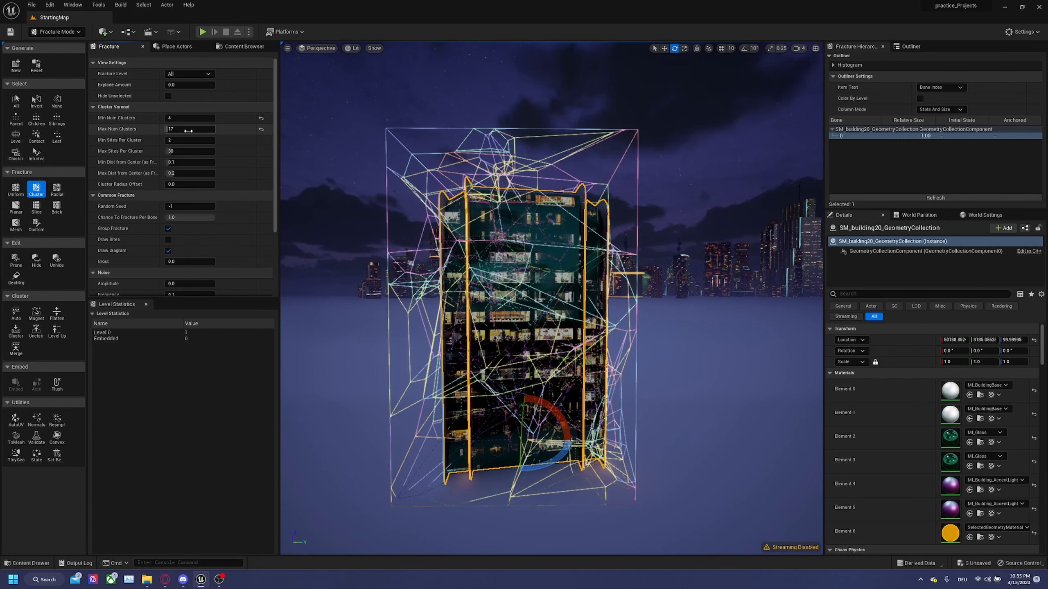
scroll(206, 198, down, 5)
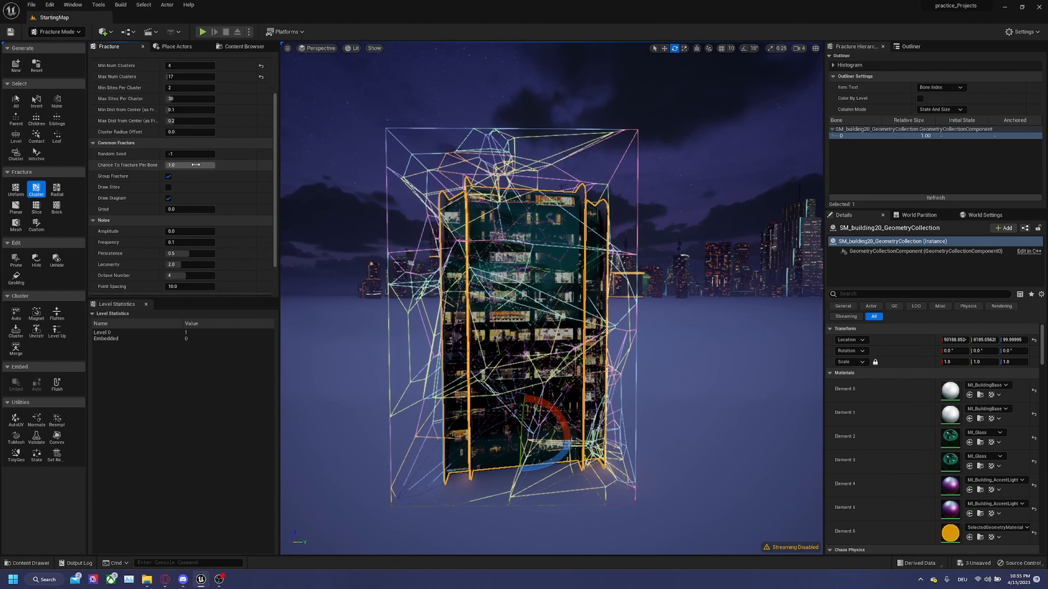
click(229, 291)
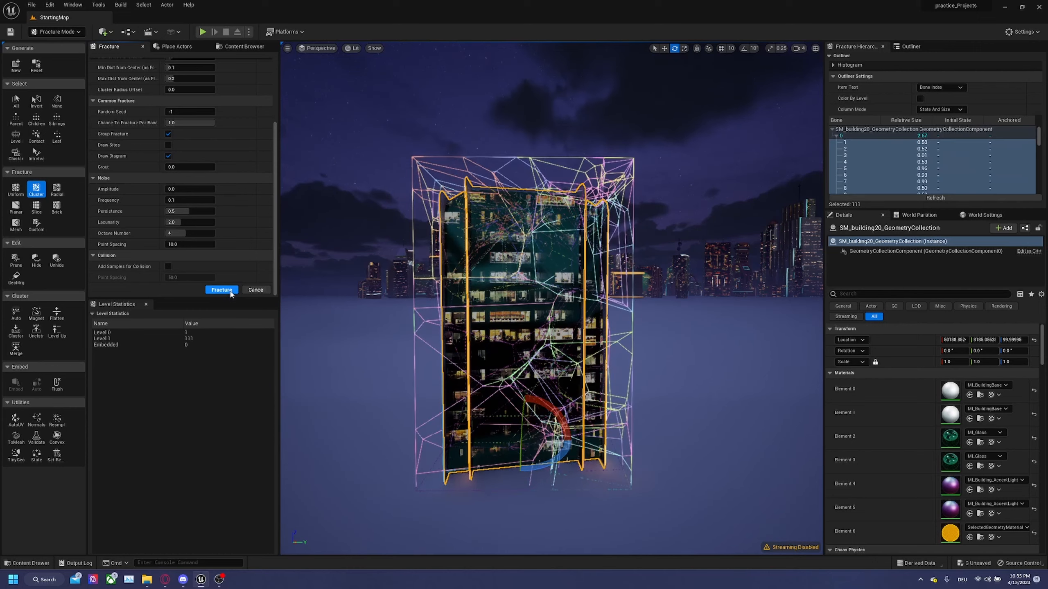
Step: Try spreading the fractured building pieces apart with the explode amount
scroll(229, 218, up, 5)
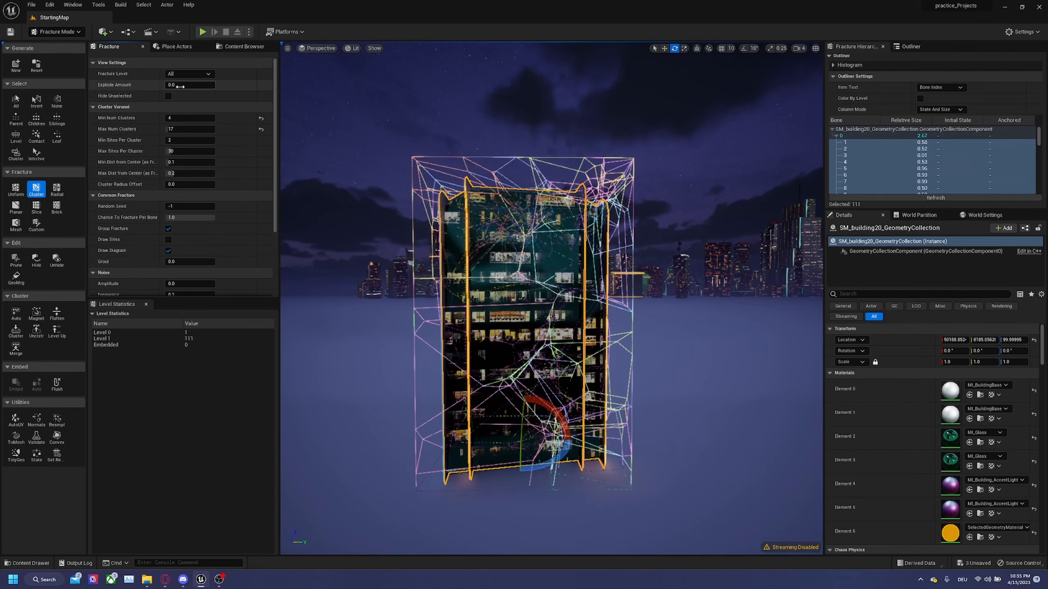
mouse_move(181, 85)
mouse_down()
mouse_move(202, 85)
mouse_move(167, 85)
mouse_up()
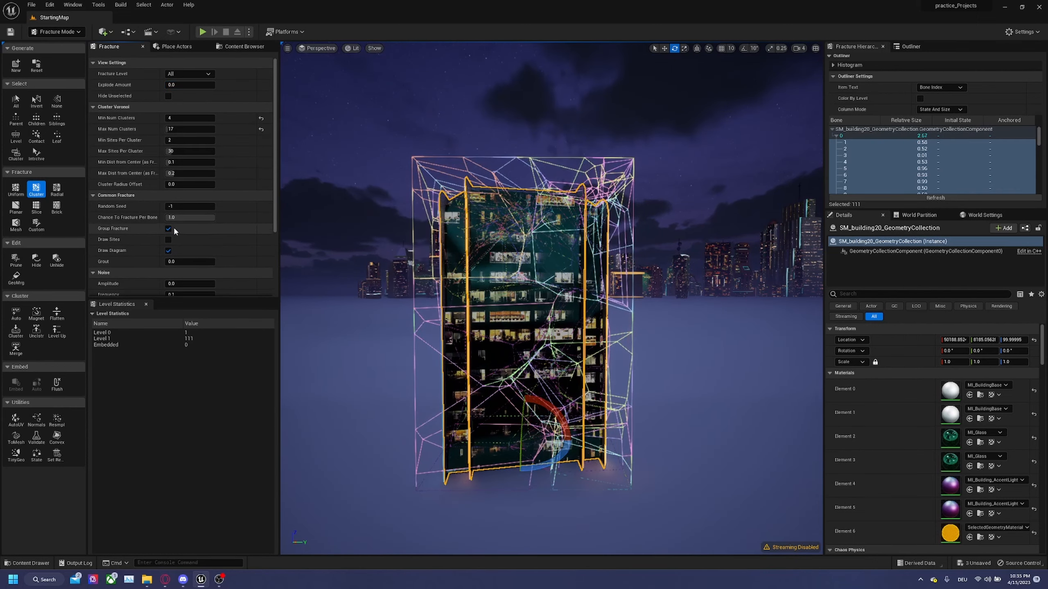
scroll(174, 227, down, 5)
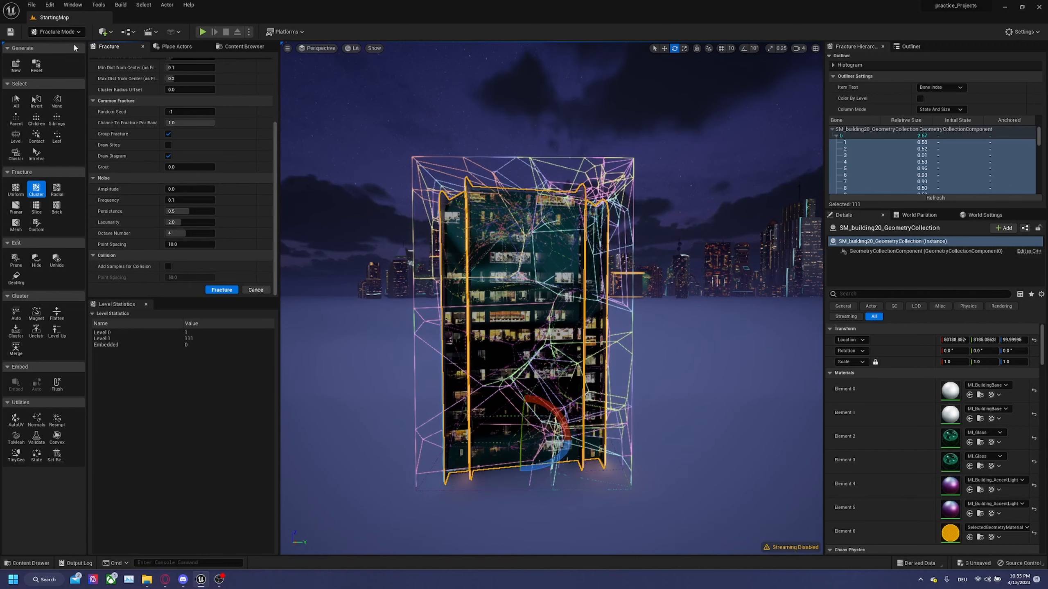
Step: Return to Selection mode and activate the move gizmo on the building's geometry collection
click(63, 33)
click(59, 46)
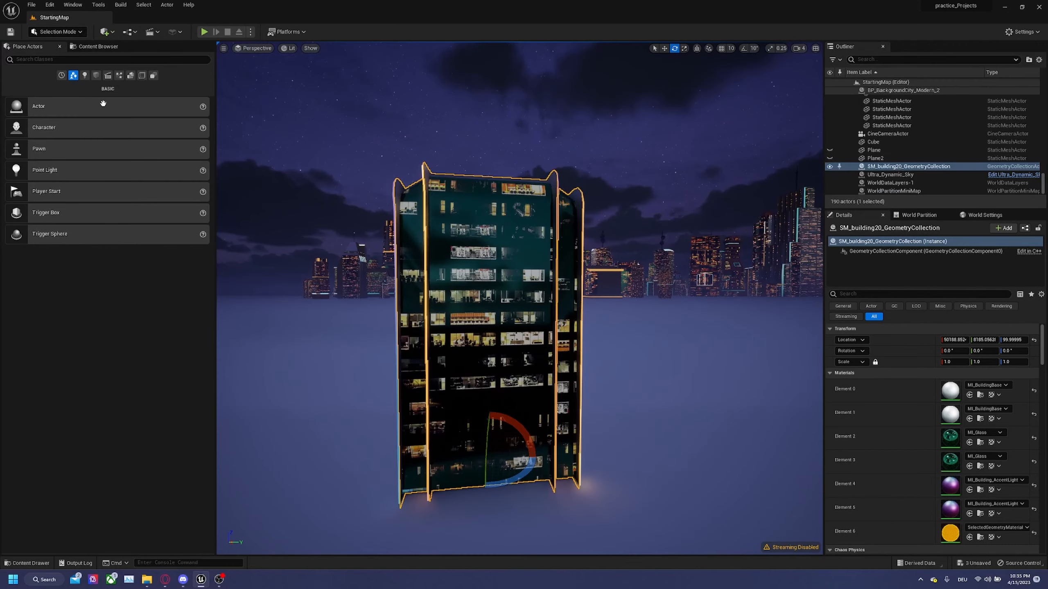
key(w)
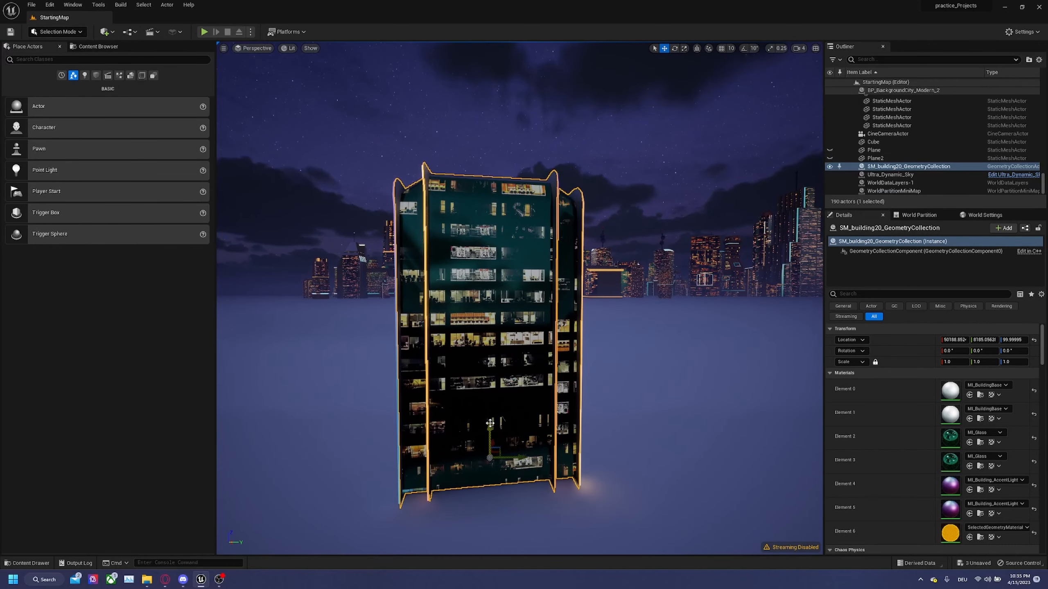
Step: Create a Chaos cache manager for the building's geometry collection, saving its cache collection as NewChaosCacheCollection in the Content folder
click(104, 32)
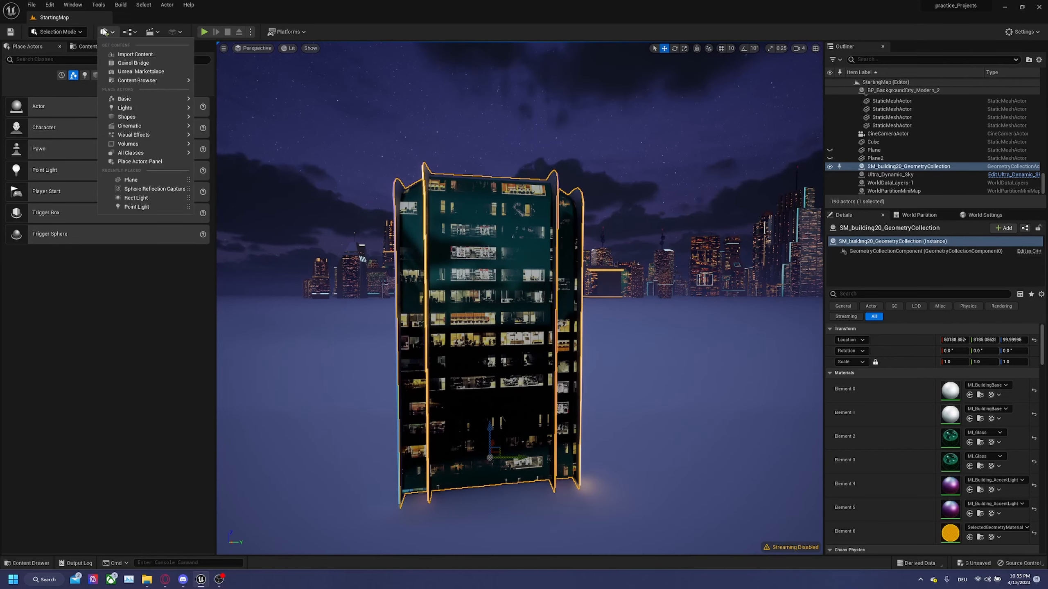
click(436, 202)
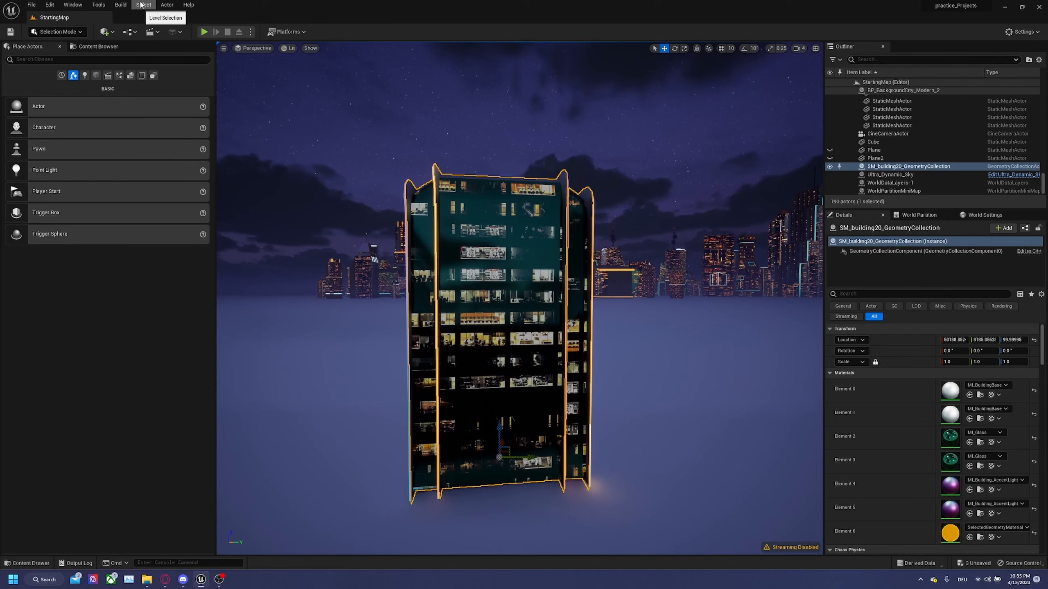
click(167, 4)
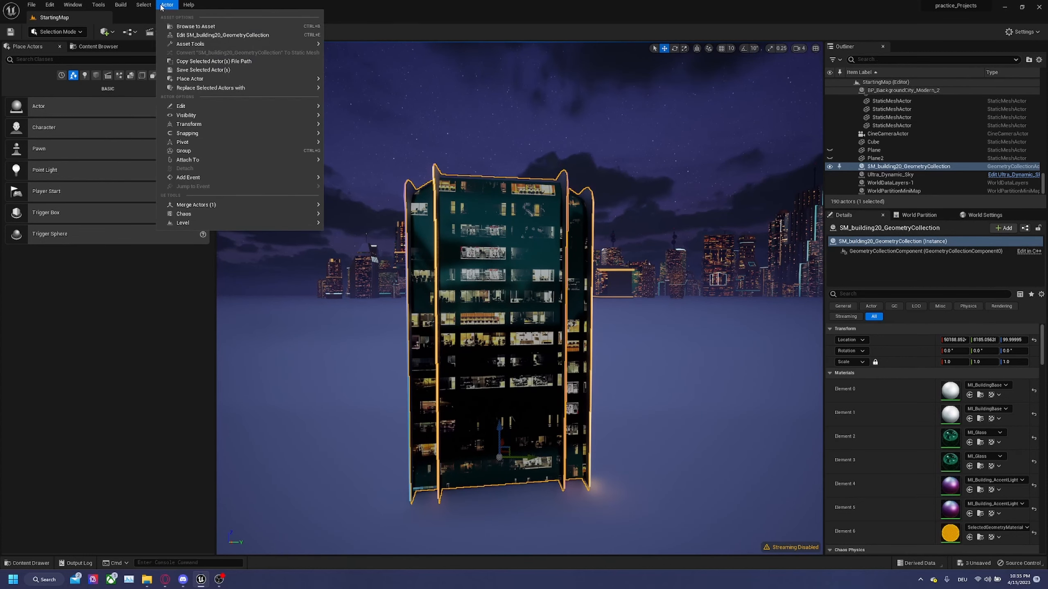
text(cache)
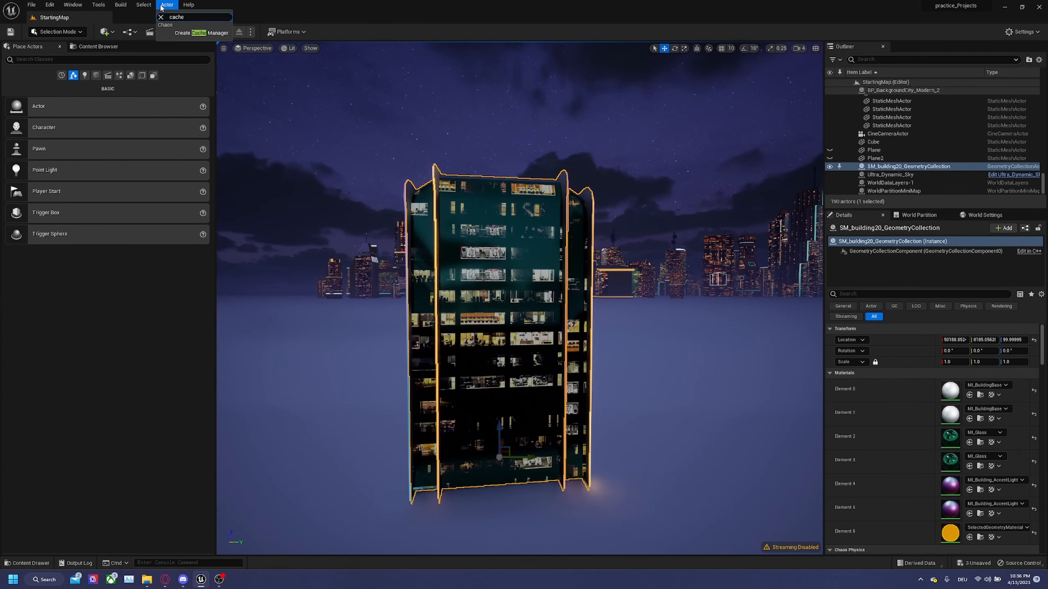
click(201, 33)
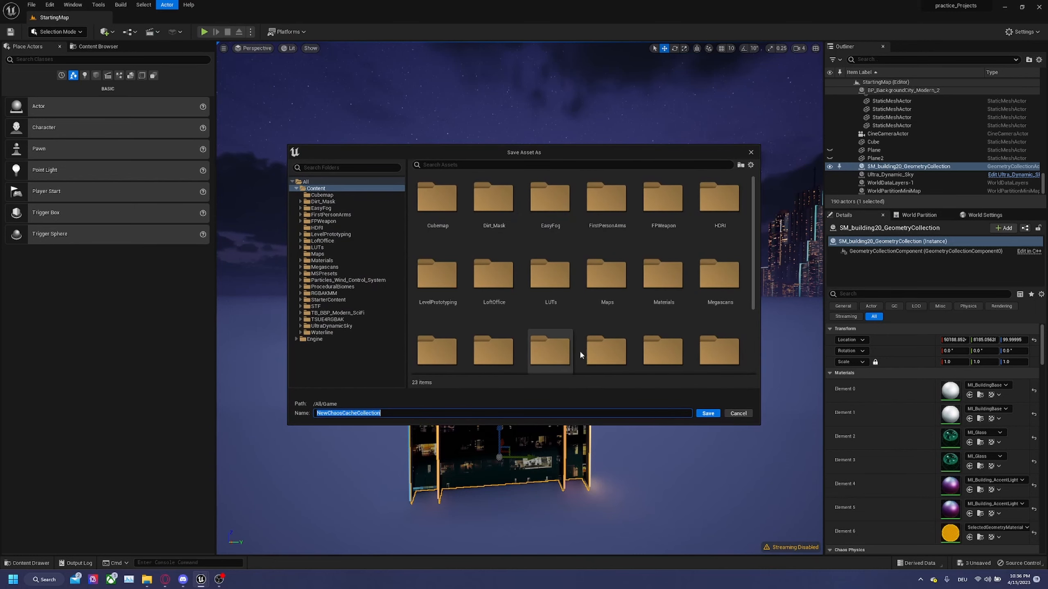
click(709, 415)
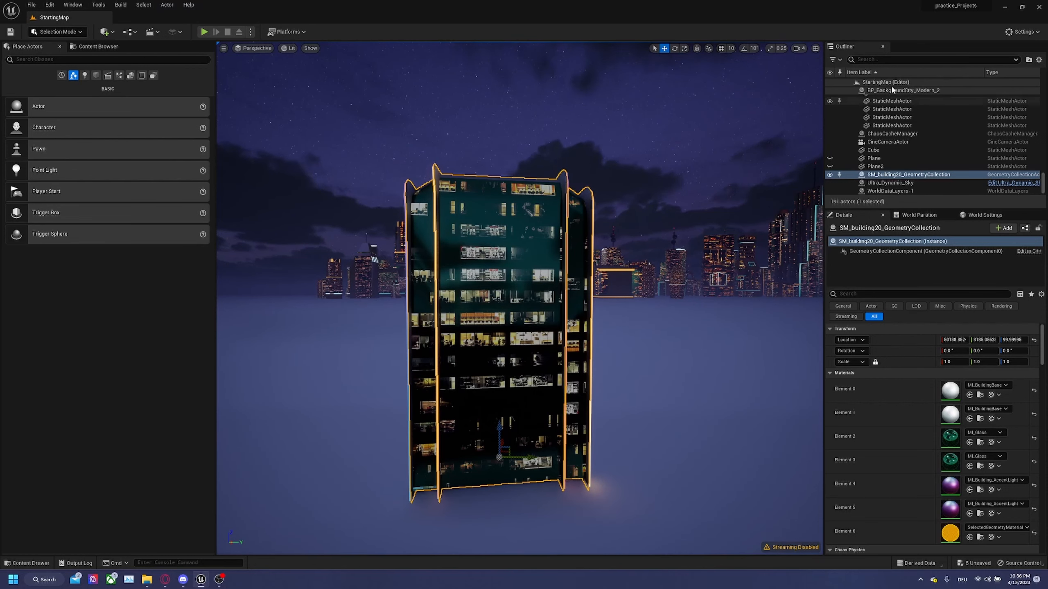
Step: Filter the level's actors by "cache" and select the ChaosCacheManager
click(891, 59)
text(cache)
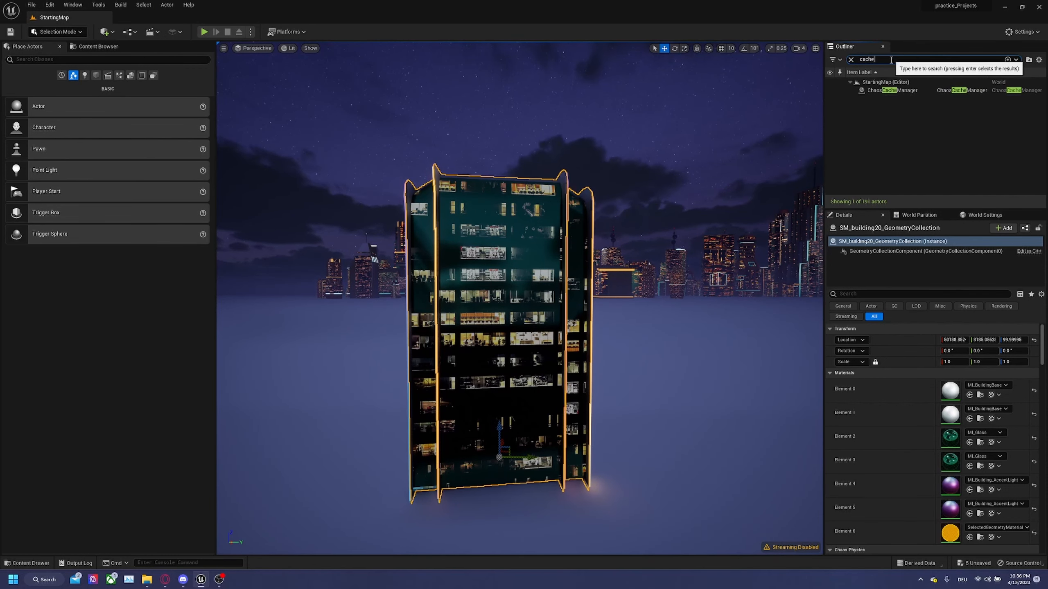
key(Return)
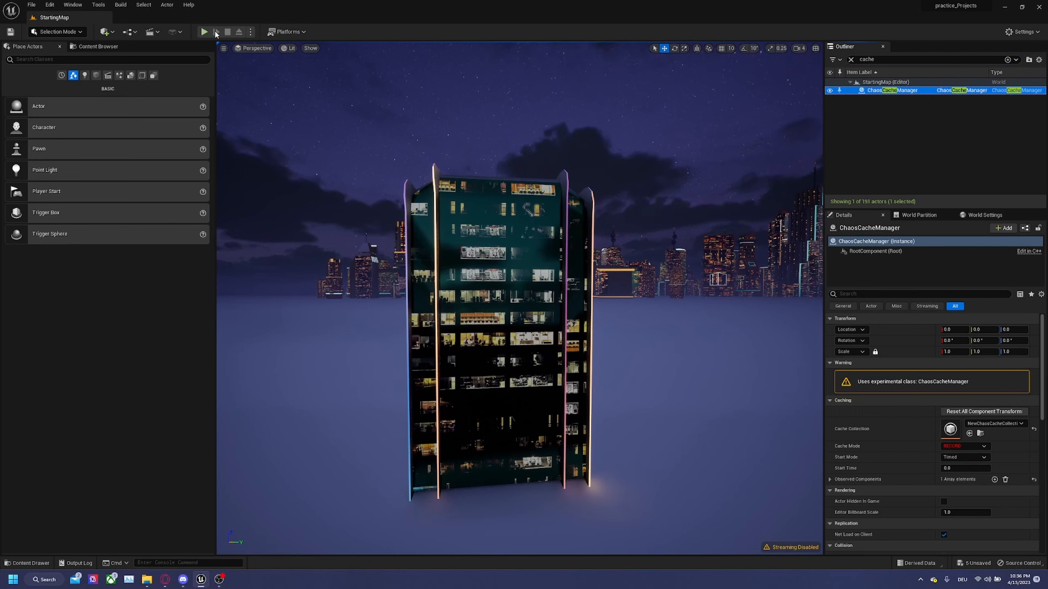
Step: Run the level in Simulate mode with the building standing on the ground, and stop the simulation
click(250, 32)
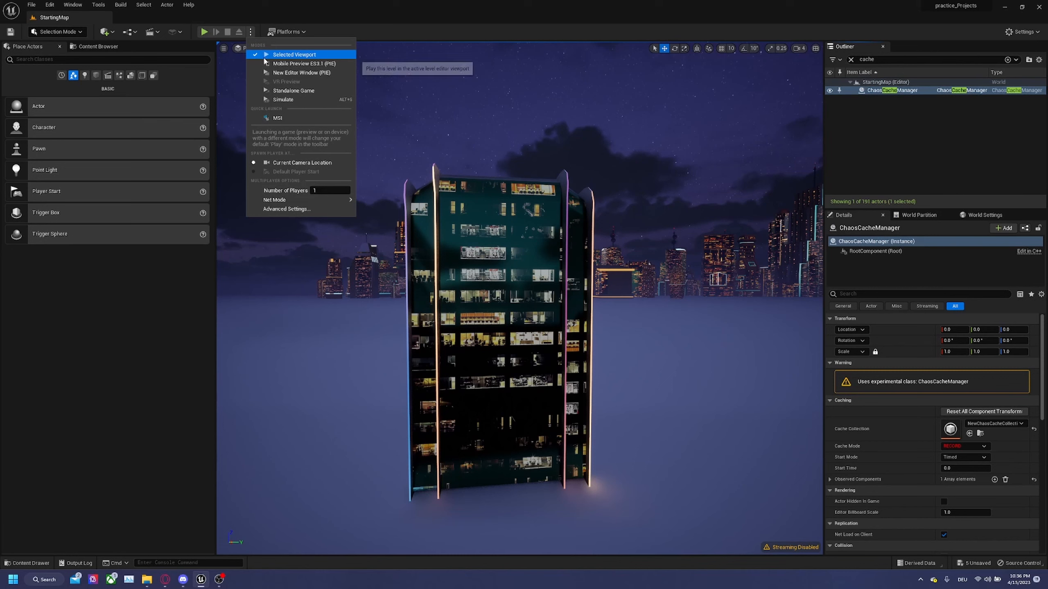
click(269, 99)
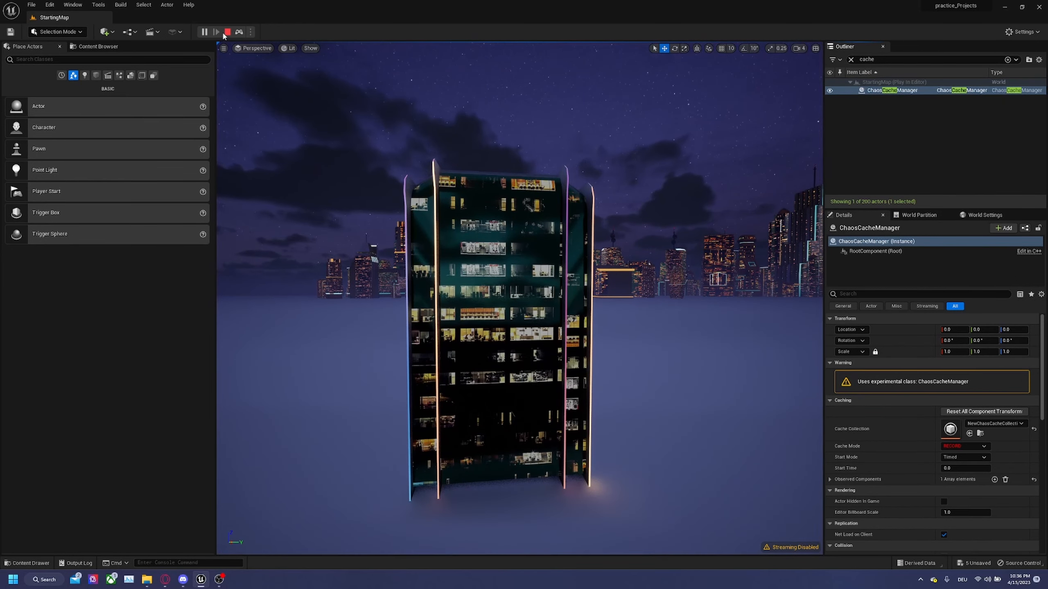
click(227, 32)
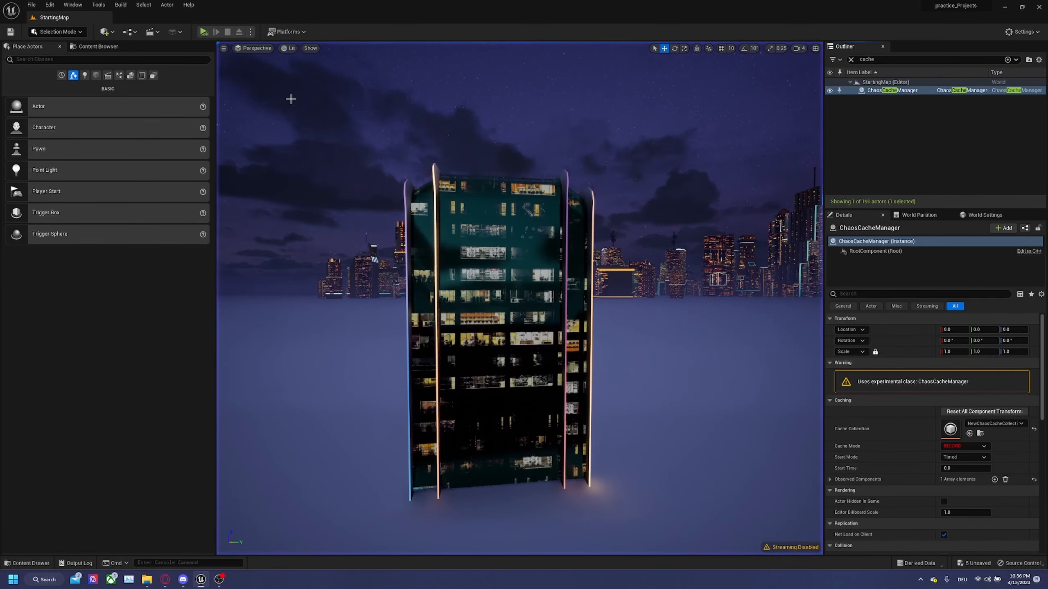
Step: Raise the fractured building to a Z location of about 3313 and start the simulation to drop it
drag(499, 430, 500, 357)
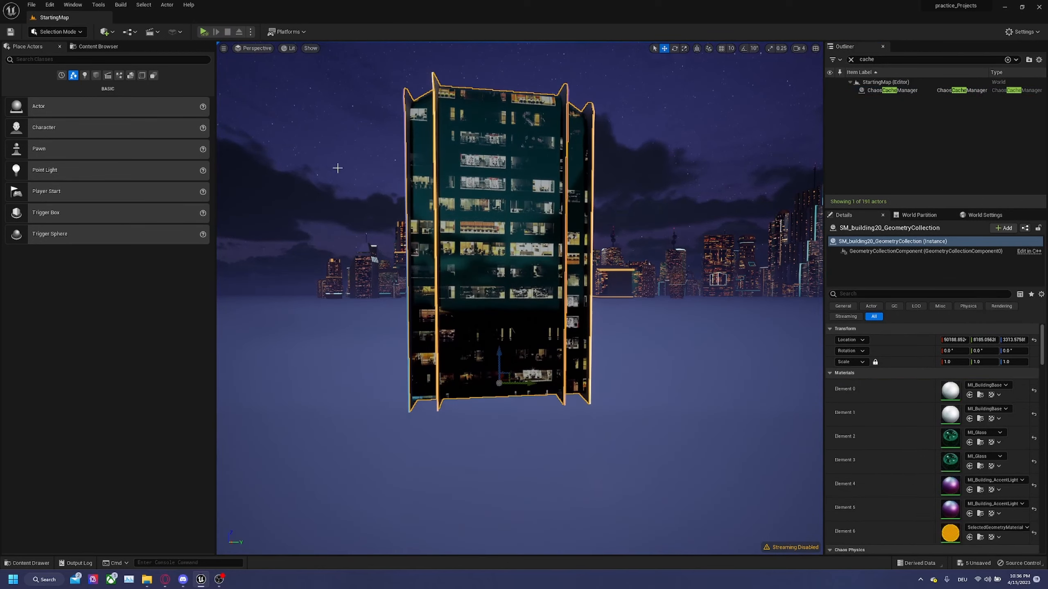
click(205, 33)
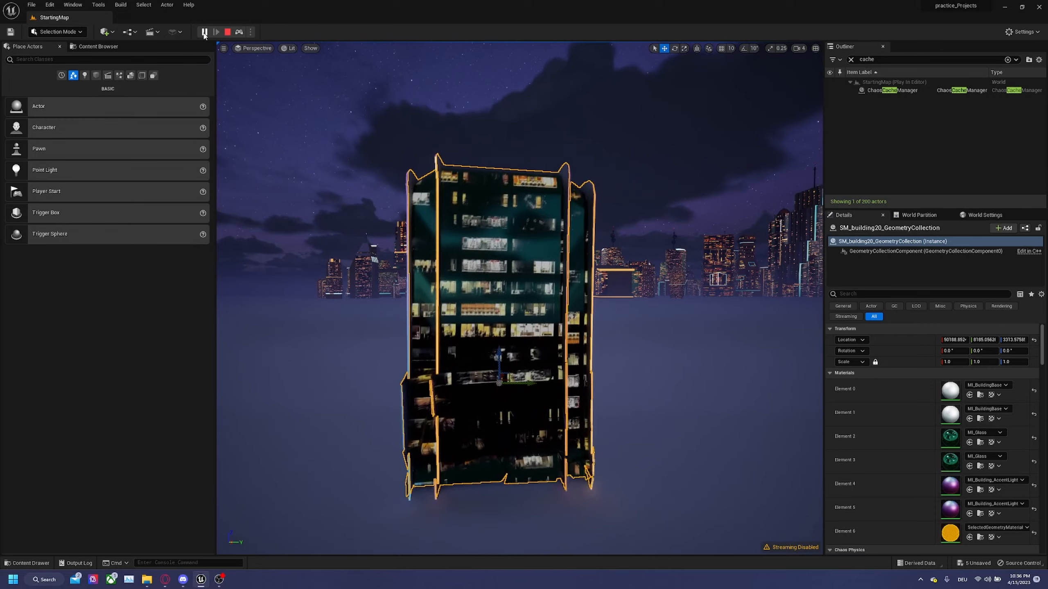
Step: Examine the collapsing building and its scattered fragments from several sides while the simulation runs
key(s)
right_drag(503, 363, 329, 389)
key(d)
key(d)
key(d)
key(d)
key(a)
key(s)
key(e)
key(d)
key(d)
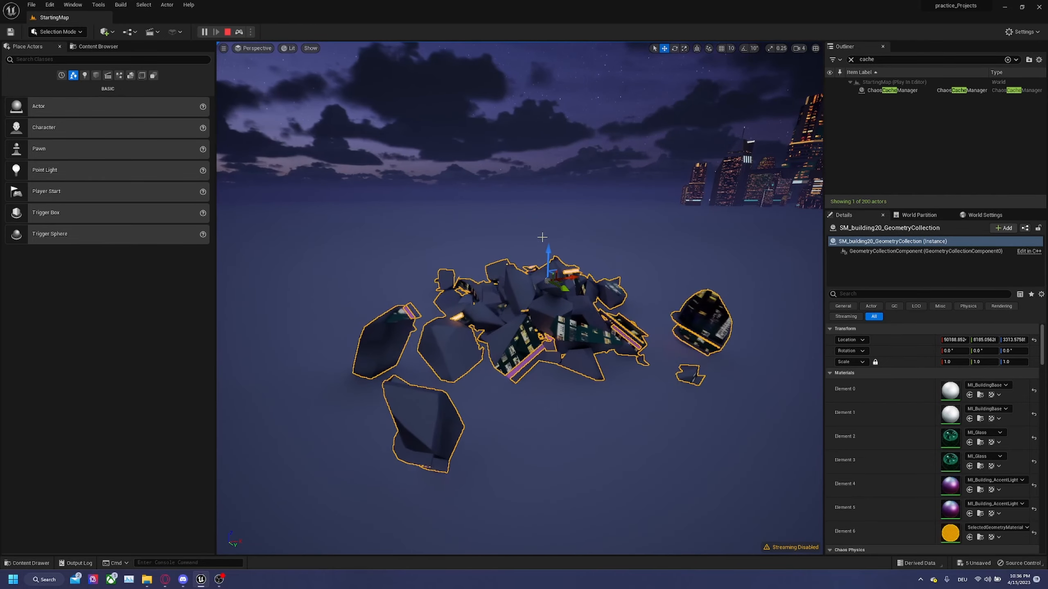
Step: Stop the simulation, select the ChaosCacheManager and set its cache mode to Play
key(Escape)
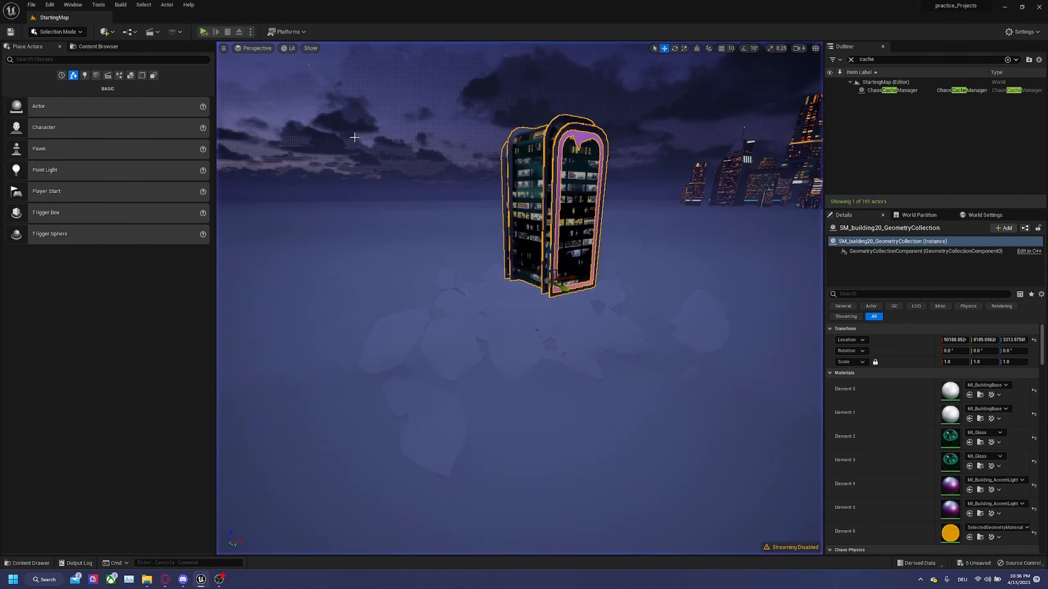
key(a)
right_drag(538, 164, 588, 158)
click(871, 92)
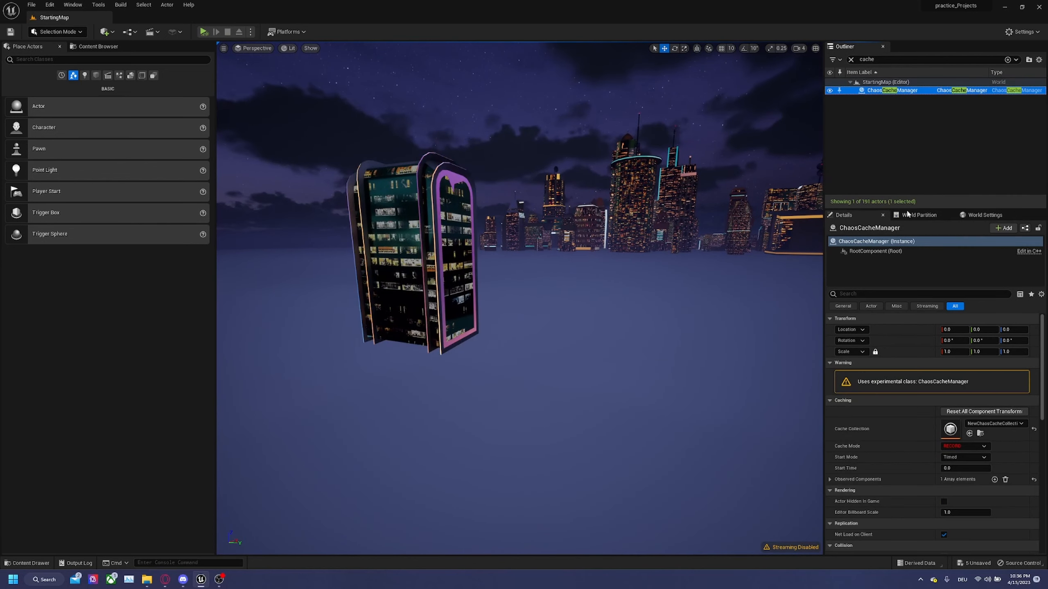
click(953, 461)
Step: Scrub the cache manager's start time forward to about 18.09 so the building is held as settled rubble
mouse_move(965, 468)
mouse_down()
mouse_move(984, 469)
mouse_move(968, 468)
mouse_up()
right_drag(619, 330, 691, 313)
key(w)
key(a)
key(s)
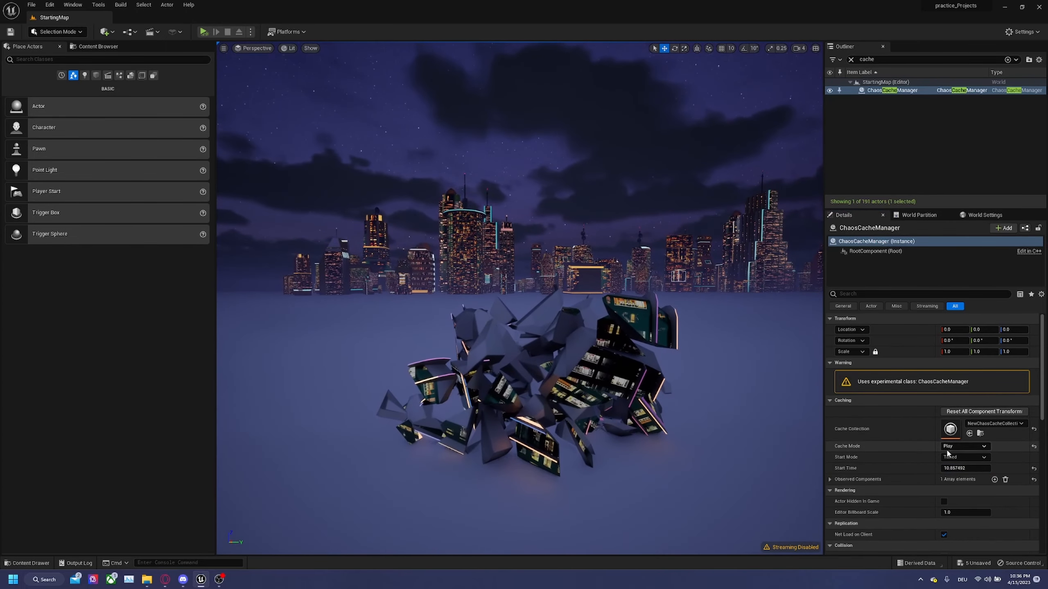
drag(956, 469, 1002, 470)
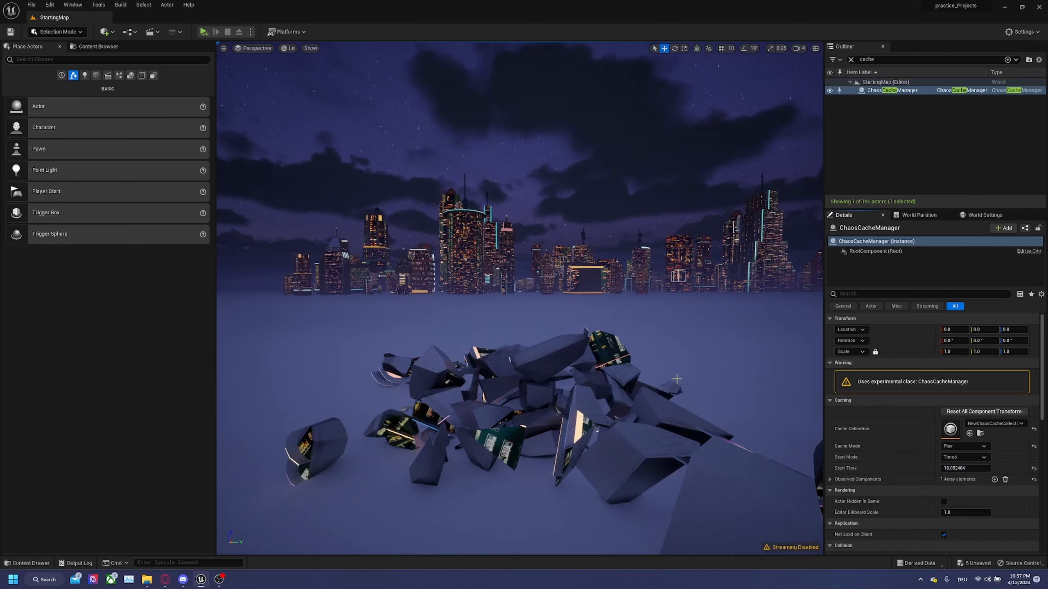
key(s)
right_drag(660, 331, 664, 330)
key(d)
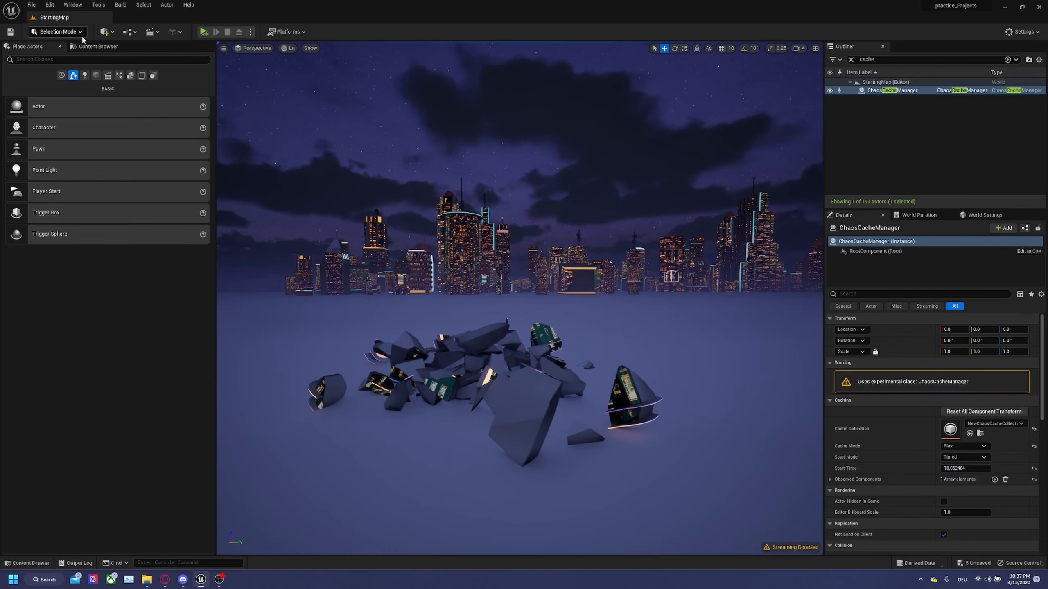
Step: Switch to Fracture mode and convert the selected building fragments to one static mesh per bone, without placing them in the world
click(56, 32)
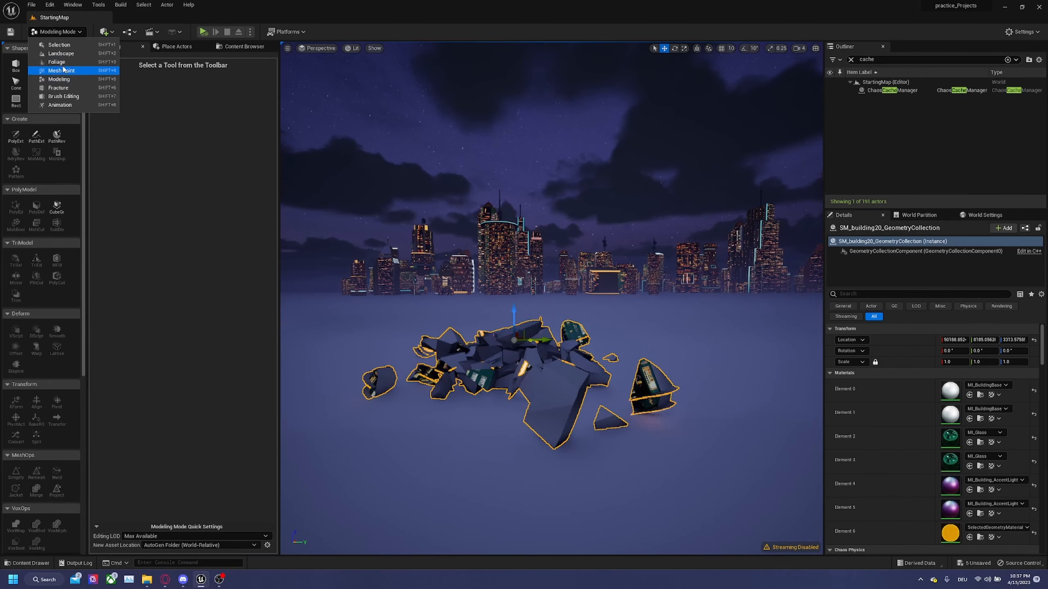
click(62, 88)
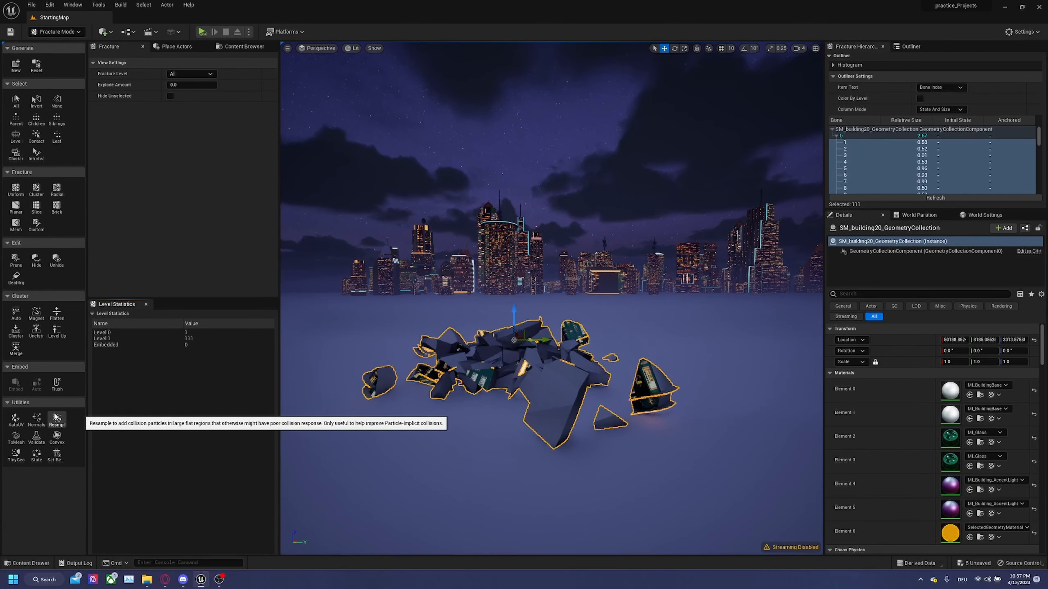
click(16, 438)
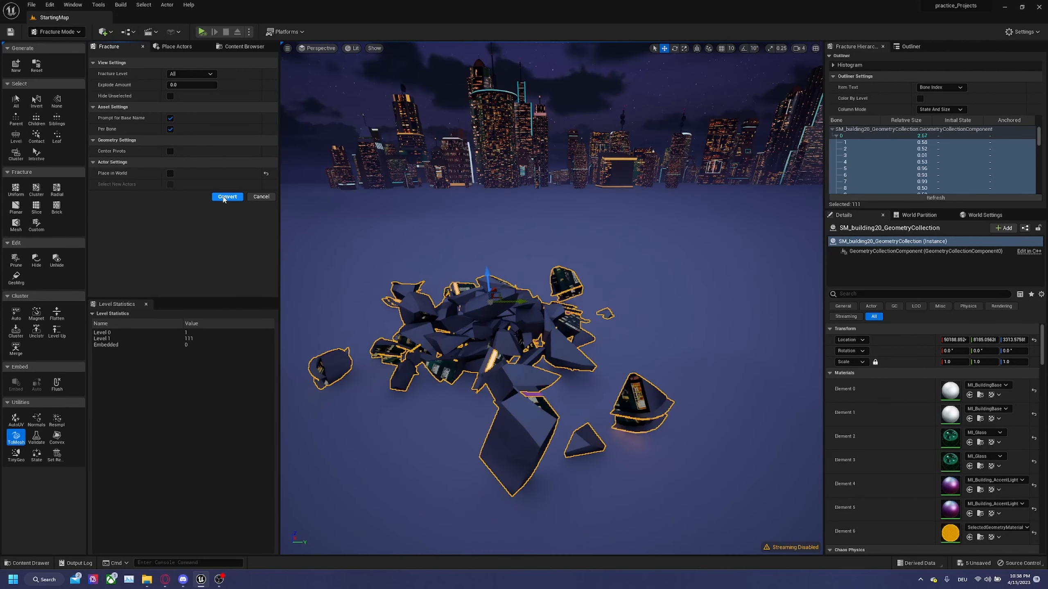
click(226, 197)
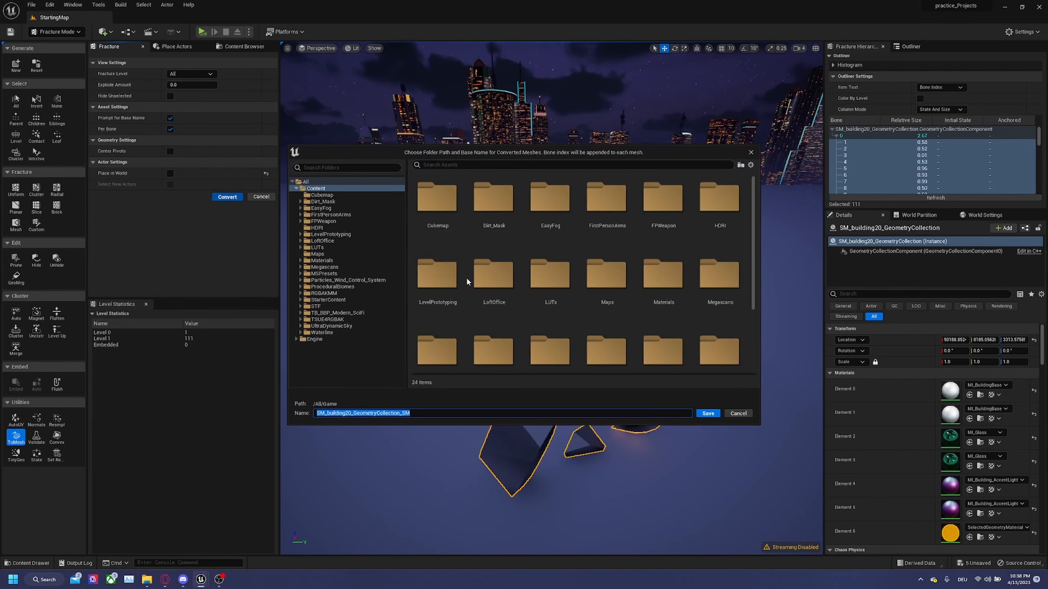
Step: Create a content folder named brokenBuilding and save all the converted fragment meshes into it
right_click(473, 243)
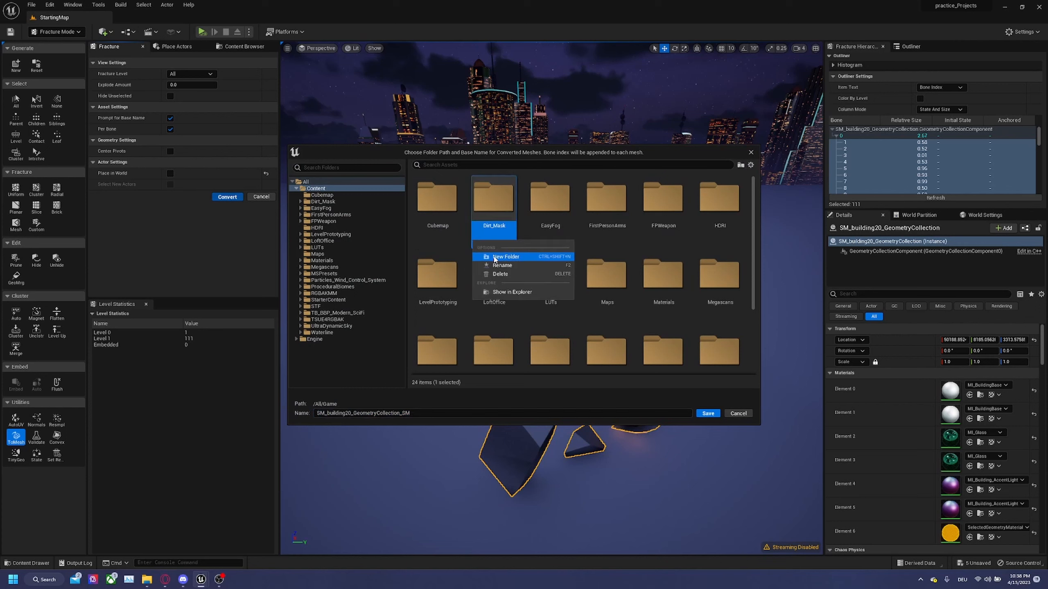
click(463, 306)
right_click(464, 305)
click(479, 323)
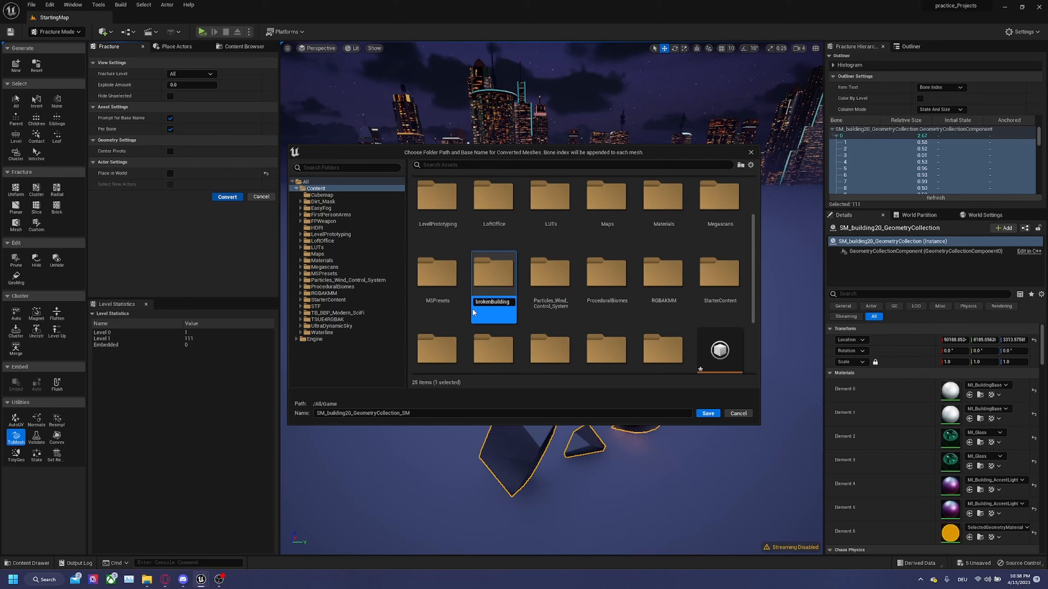
key(Return)
double_click(436, 208)
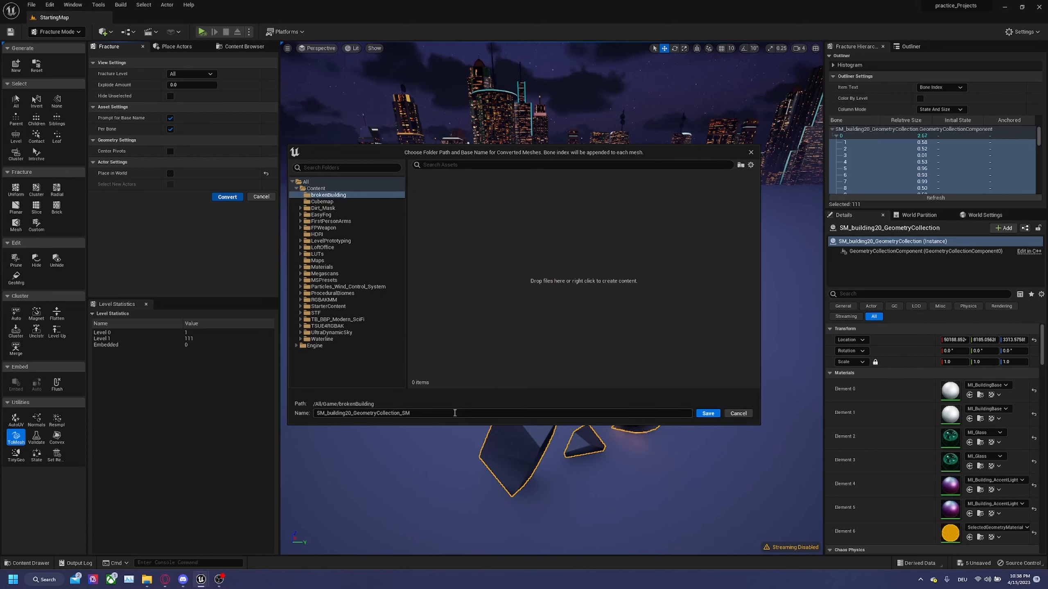
click(716, 415)
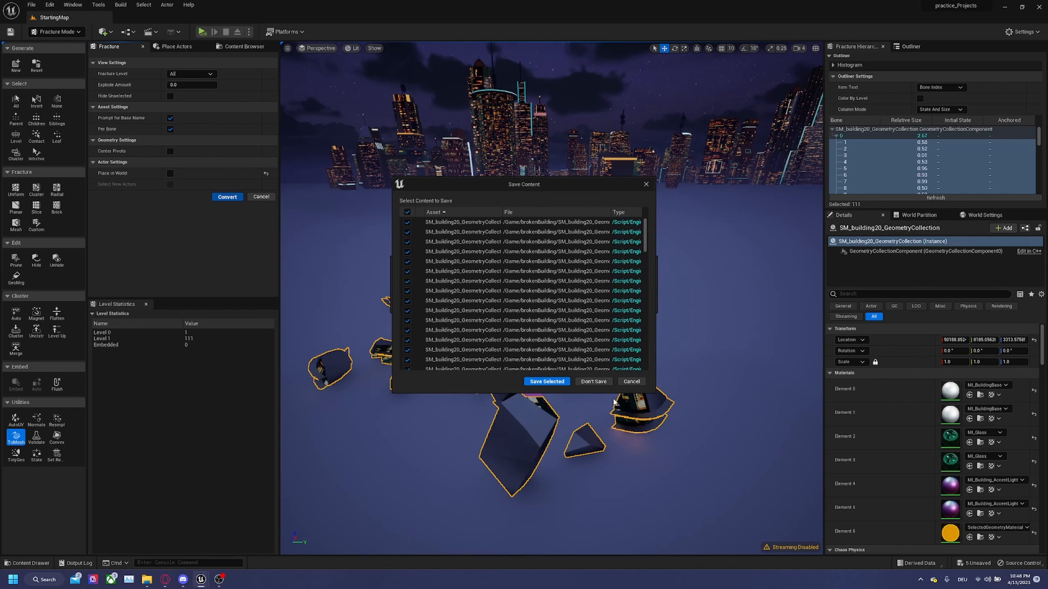
click(537, 382)
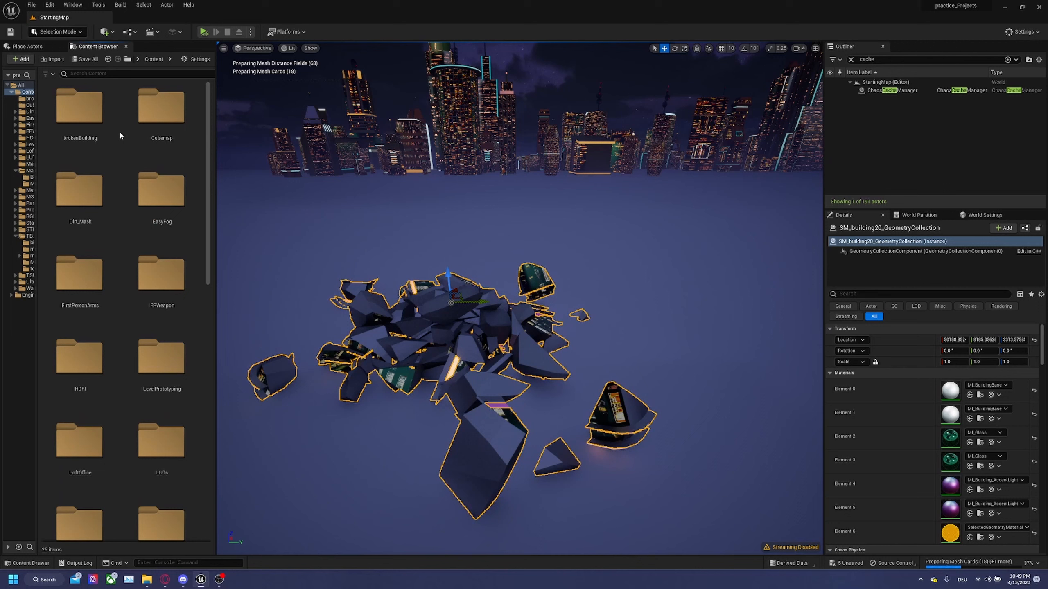
Step: Place all the static meshes from the brokenBuilding folder in the level as a second pile beside the original rubble
double_click(92, 125)
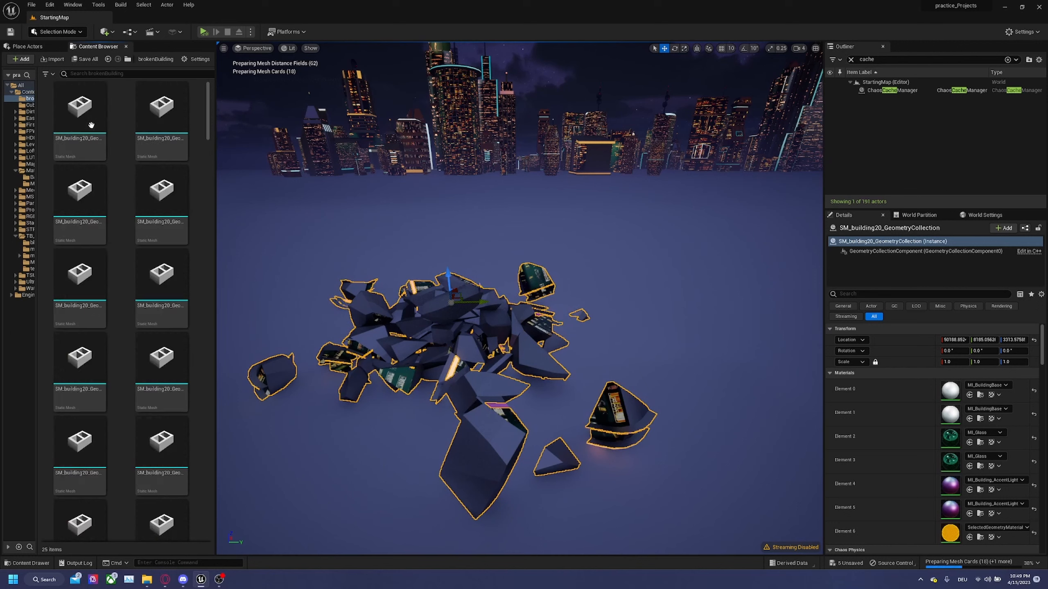
drag(363, 281, 231, 248)
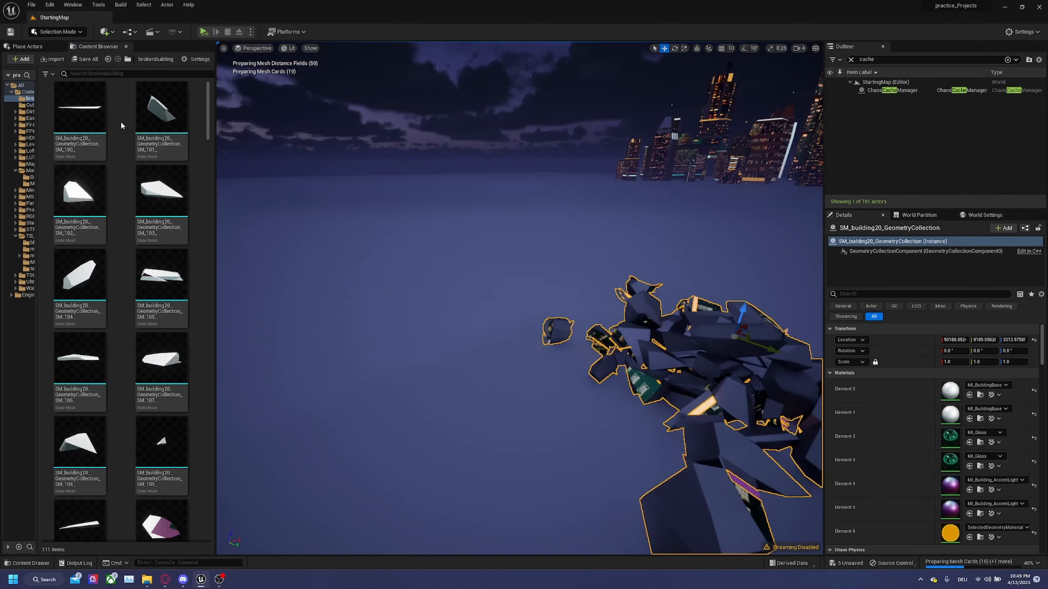
key(ctrl+a)
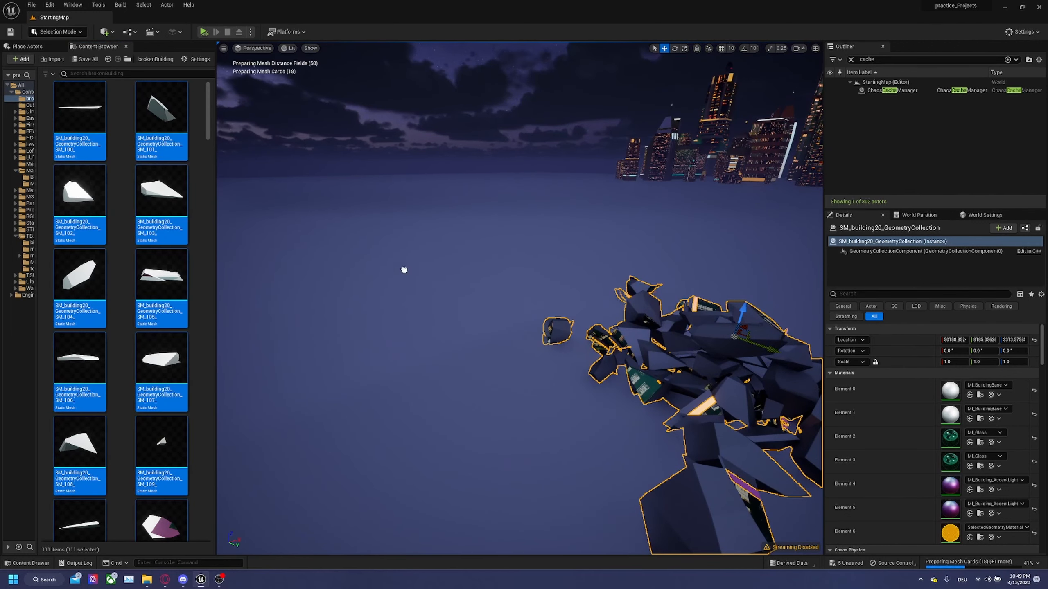
drag(404, 270, 382, 284)
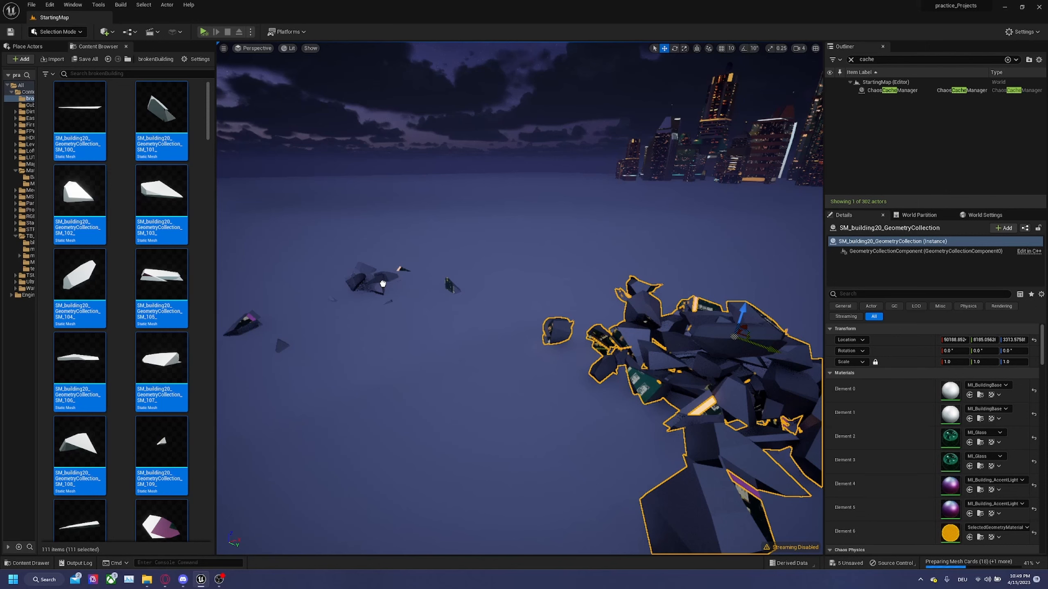
drag(382, 284, 372, 236)
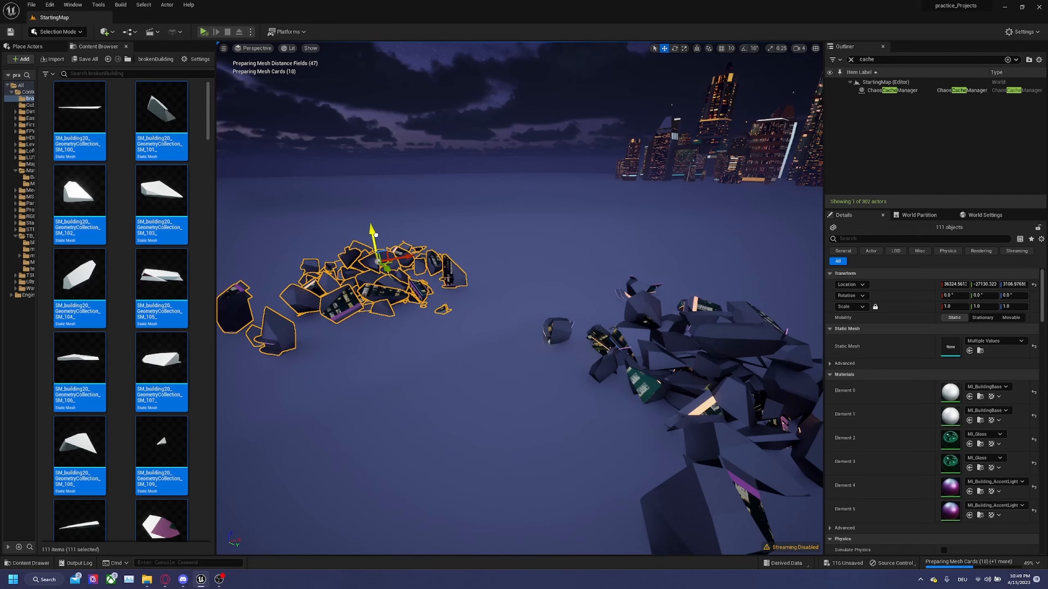
Step: Examine the placed static mesh pile and pick a single fragment in it
right_drag(373, 235, 347, 226)
key(w)
key(a)
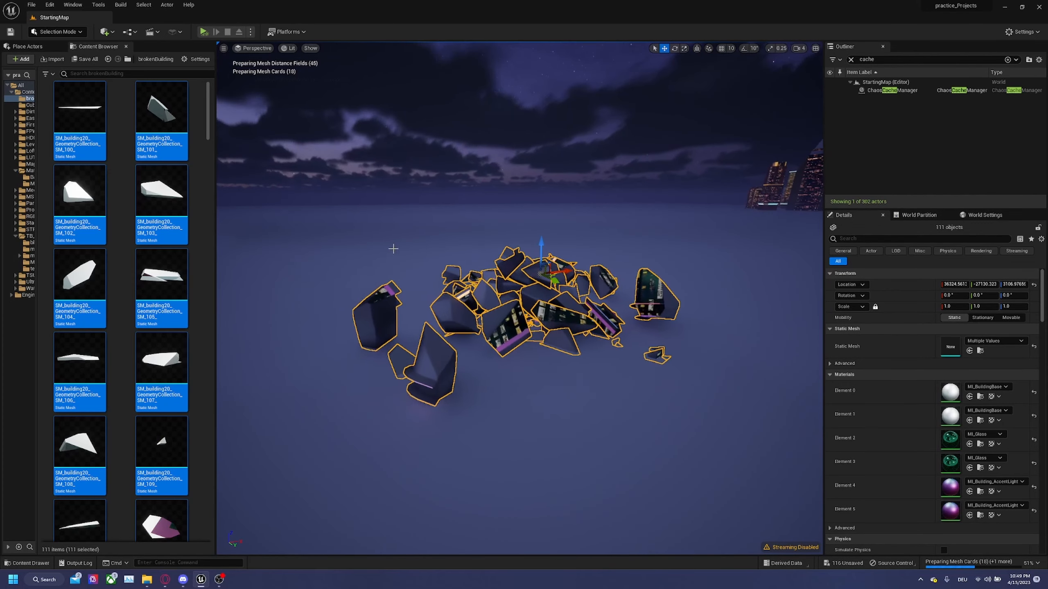
key(g)
key(g)
click(462, 303)
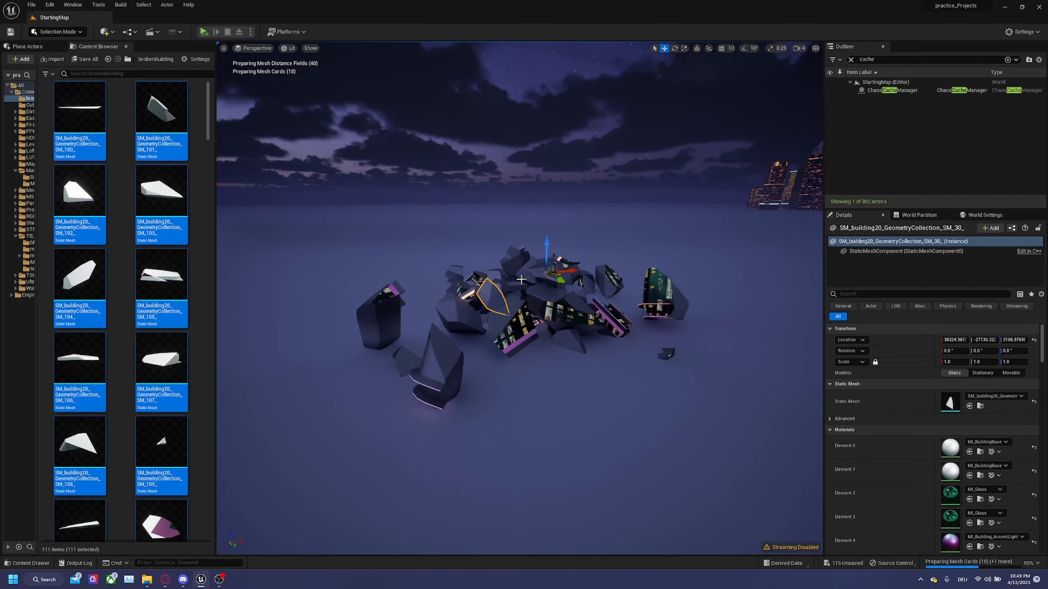
scroll(563, 276, up, 1)
key(a)
right_drag(563, 277, 594, 270)
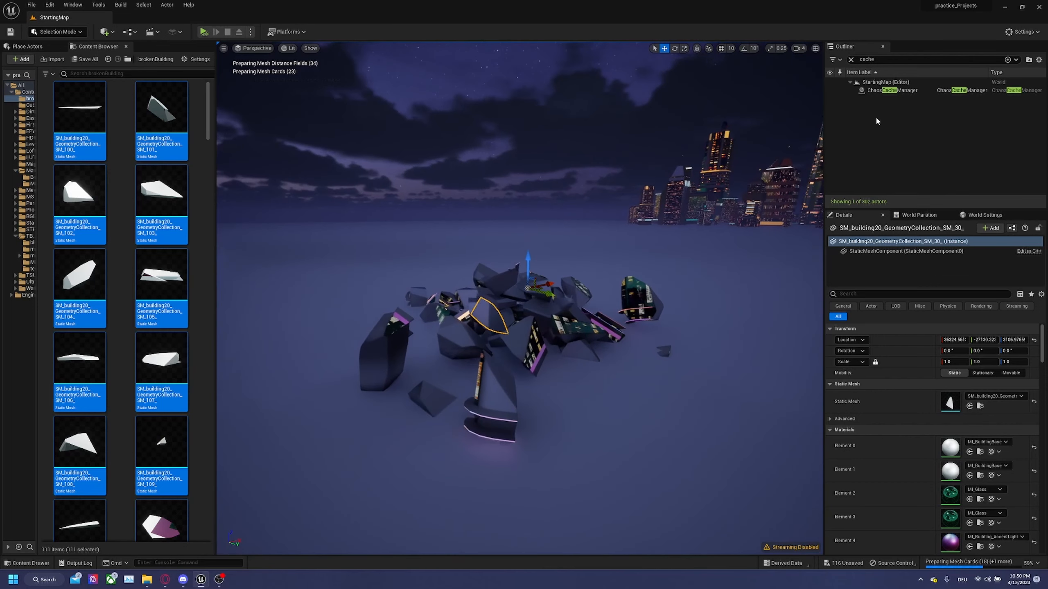
Step: Clear the outliner's "cache" filter and select the geometry collection together with all of its static mesh fragments
click(850, 61)
scroll(874, 108, up, 8)
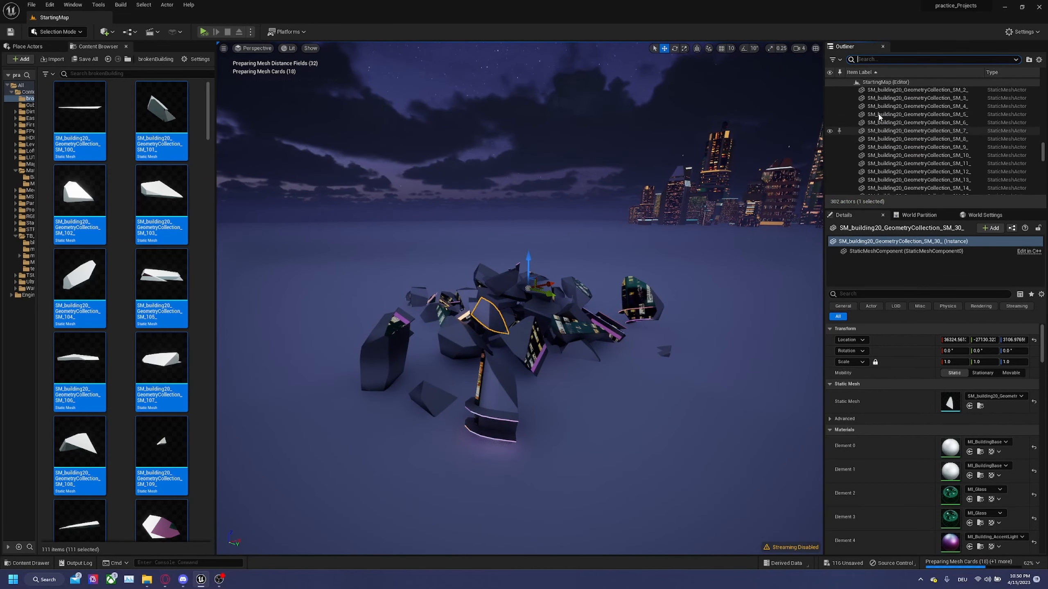
click(875, 100)
scroll(874, 115, down, 13)
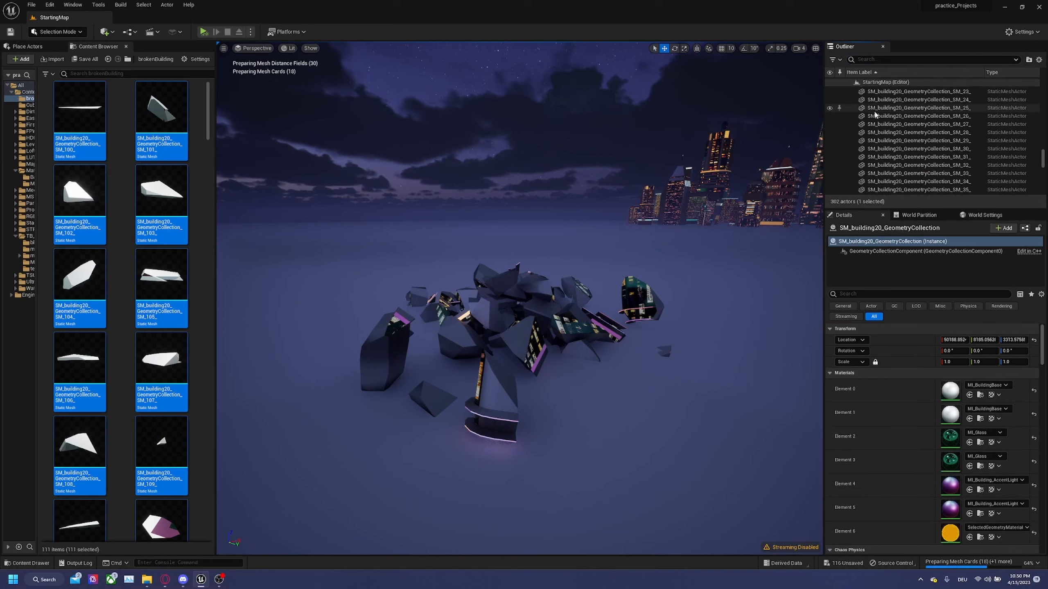
scroll(875, 115, down, 20)
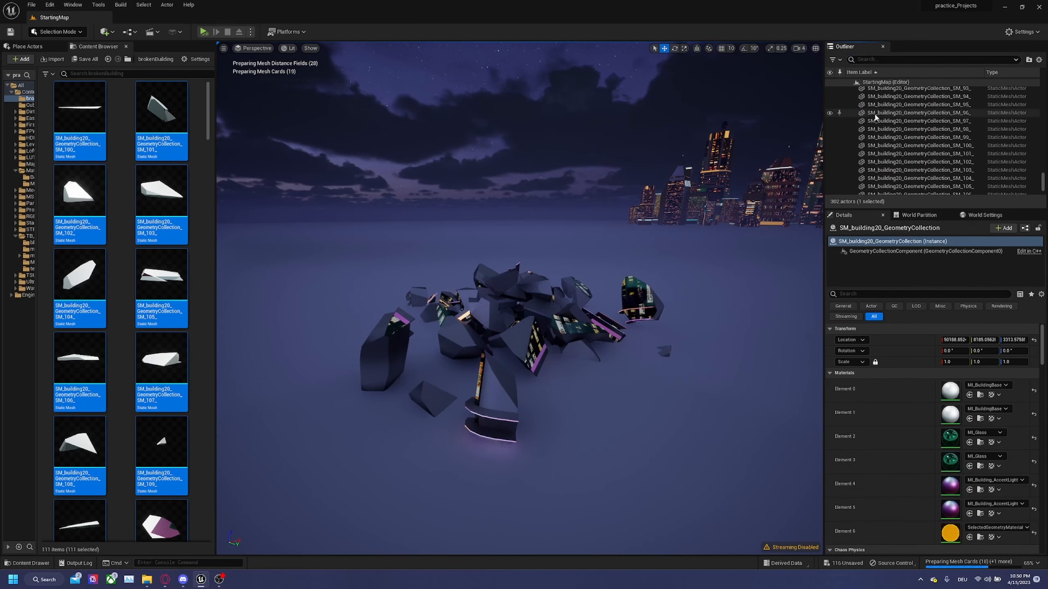
shift+click(891, 170)
scroll(887, 163, up, 6)
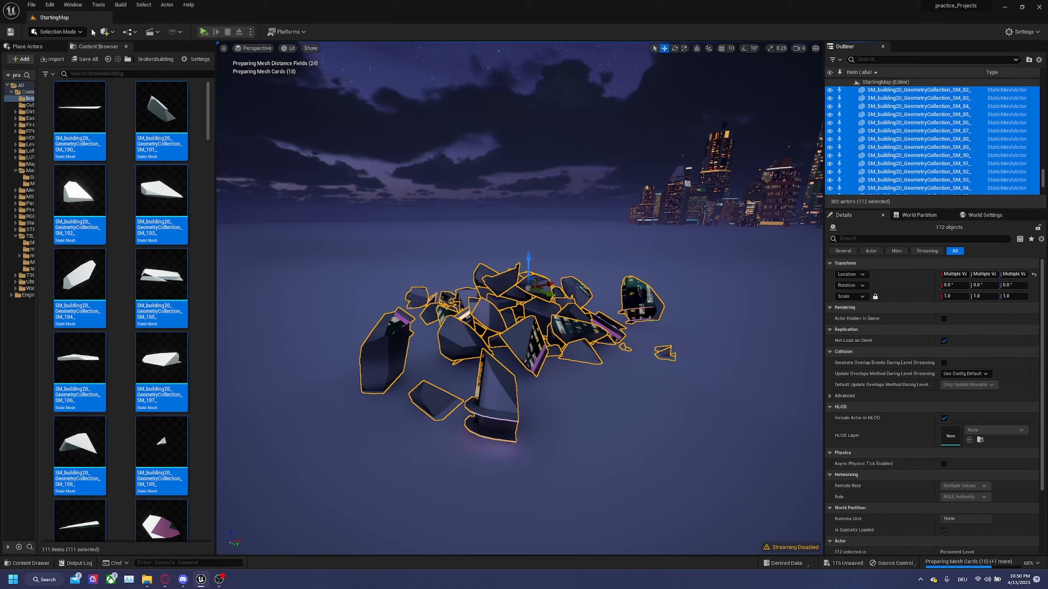
Step: Merge the selected actors into one static mesh named mergedBilding, saved in the brokenBuilding folder
click(163, 9)
mouse_move(235, 207)
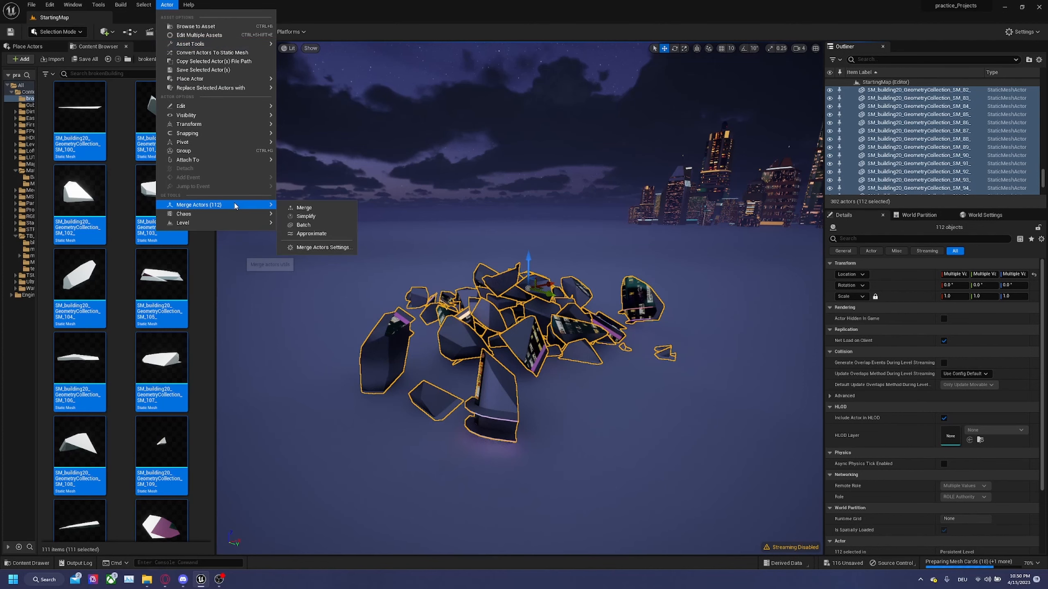
click(306, 207)
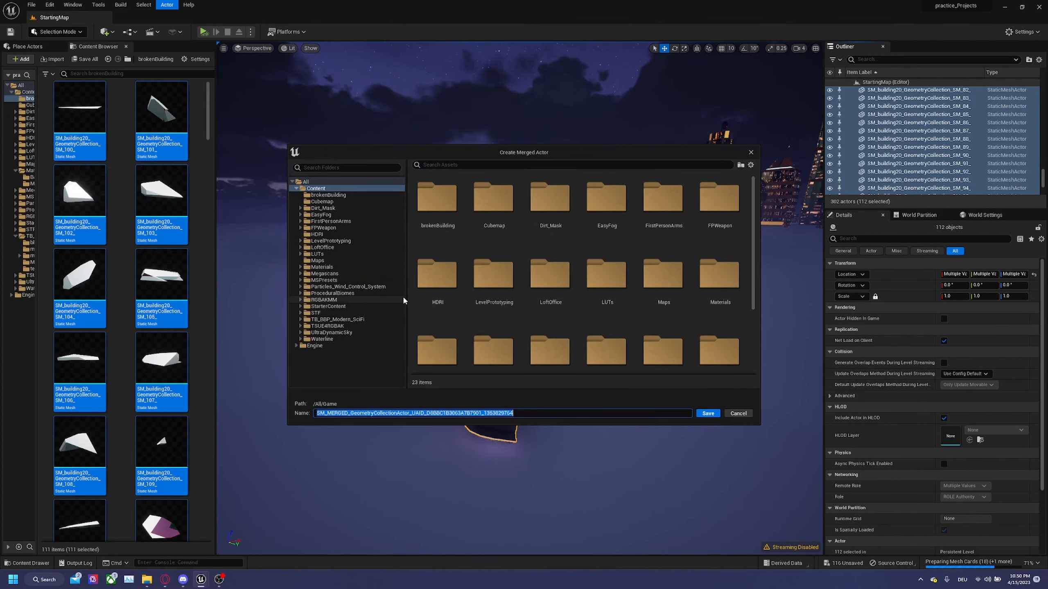
text(merge)
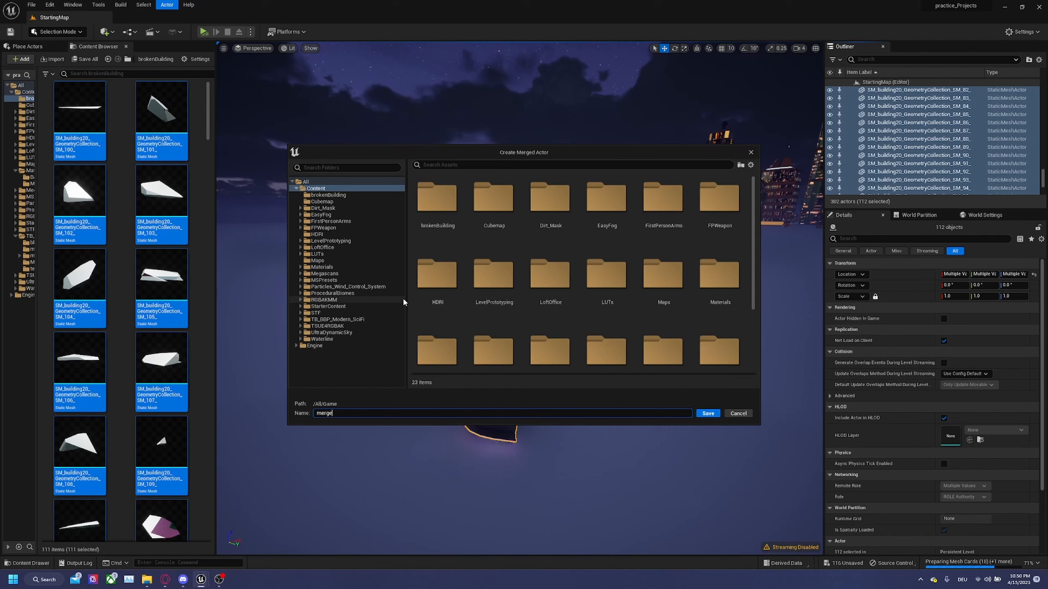
text(dBilding)
double_click(450, 227)
click(708, 413)
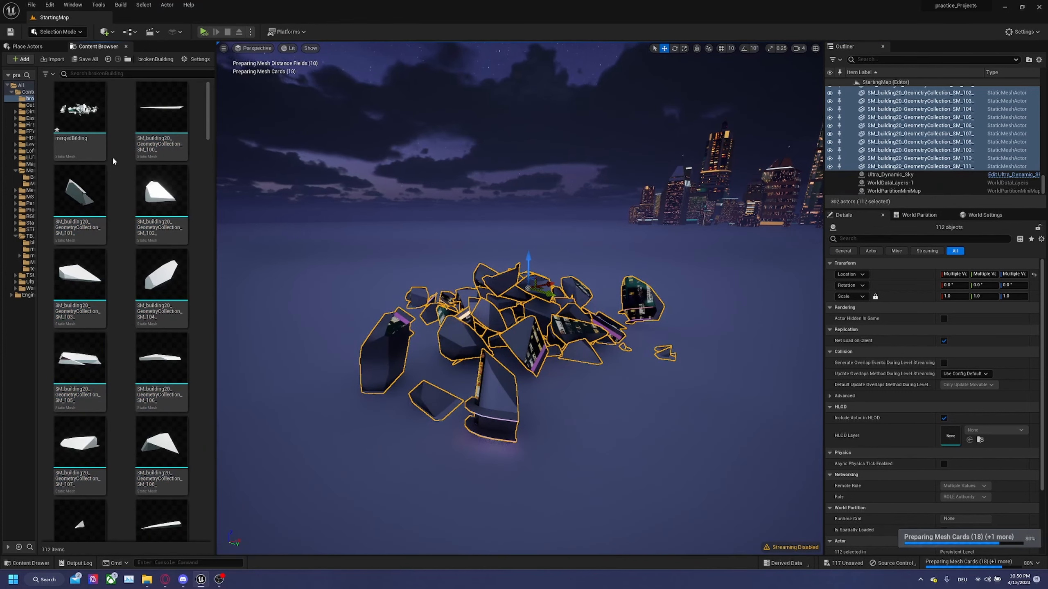
Step: Try moving one separate fragment across the static mesh pile, and undo the move
right_drag(301, 247, 351, 256)
key(s)
right_drag(376, 352, 391, 370)
click(378, 353)
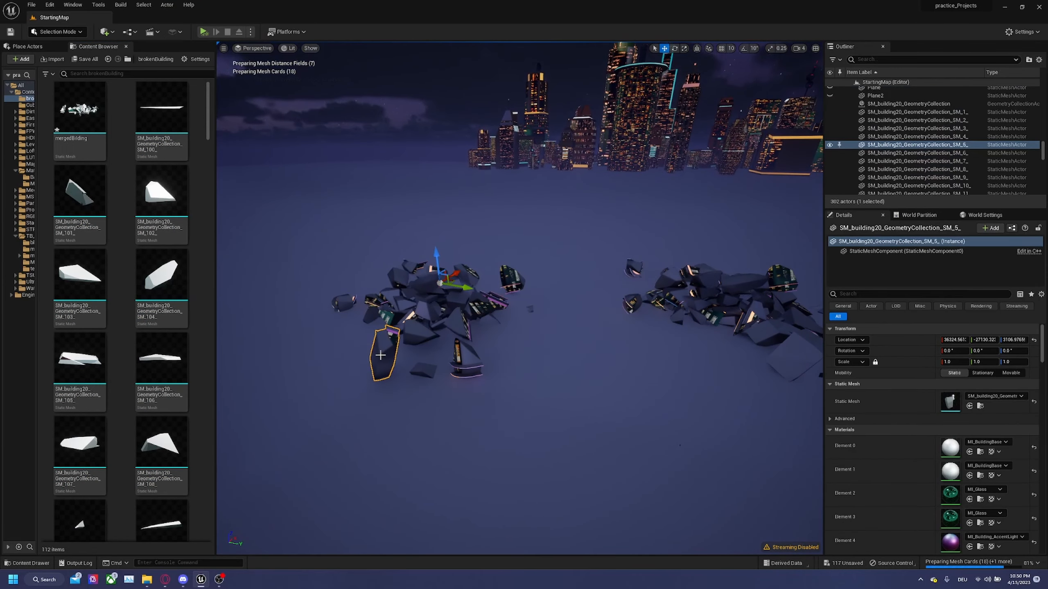
drag(453, 281, 529, 259)
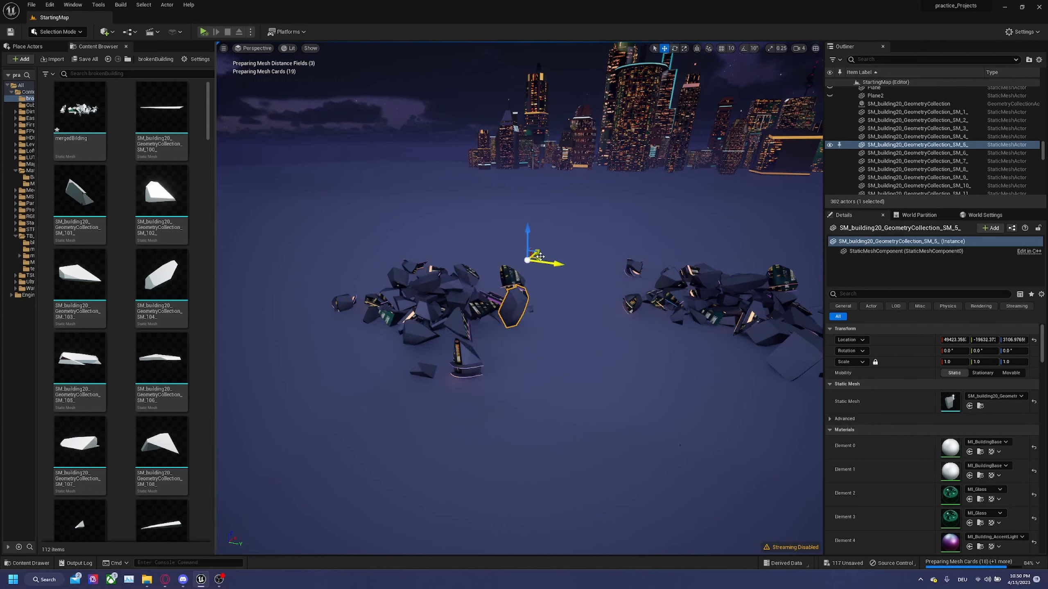
key(ctrl+z)
Step: Place the mergedBilding mesh in front of the two existing piles, raise it slightly and rotate it
drag(80, 109, 665, 392)
right_drag(660, 388, 697, 402)
drag(574, 328, 577, 305)
mouse_move(576, 305)
right_down()
mouse_move(611, 309)
mouse_move(573, 309)
right_up()
key(e)
drag(450, 329, 400, 323)
Step: Duplicate the merged rubble twice around the existing piles, with the copies rotated to about 118° and 55° around Z
key(w)
alt+drag(477, 304, 524, 389)
key(e)
key(s)
right_drag(590, 389, 579, 358)
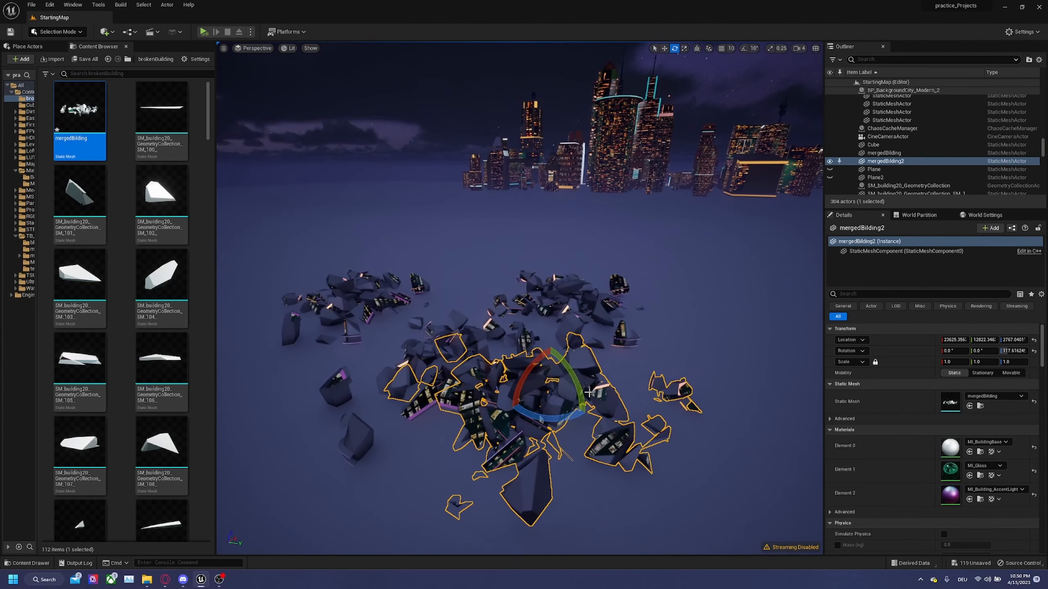
key(w)
alt+drag(549, 392, 519, 298)
key(e)
Step: Check the export file type offered for the mergedBilding static mesh, and cancel without saving
right_click(79, 116)
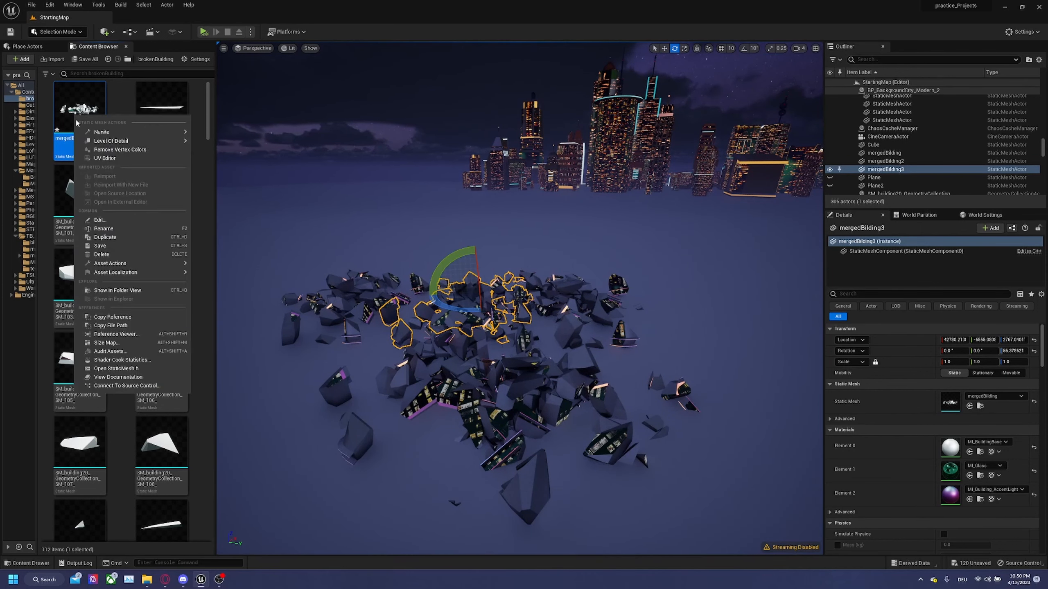
mouse_move(134, 263)
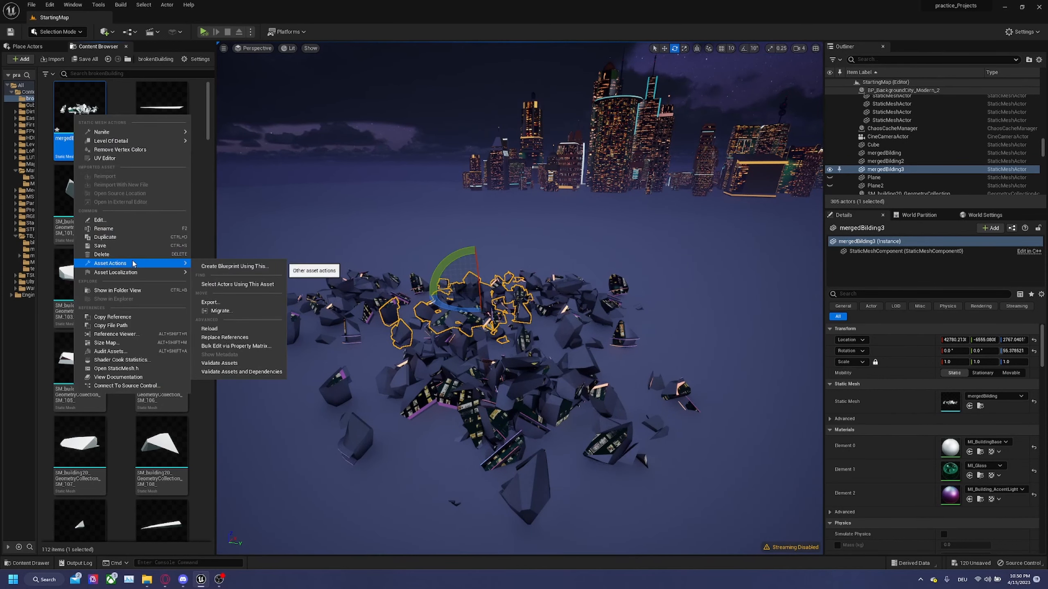
click(214, 303)
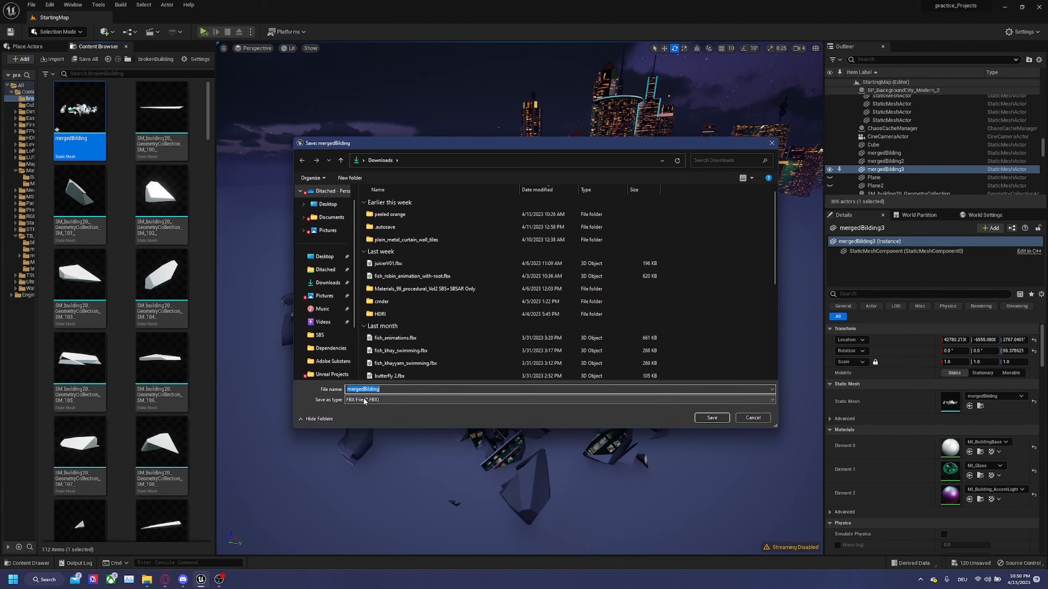
click(752, 418)
Step: Select the rear rubble pile belonging to SM_building20_GeometryCollection and locate its source asset in the content browser
click(578, 298)
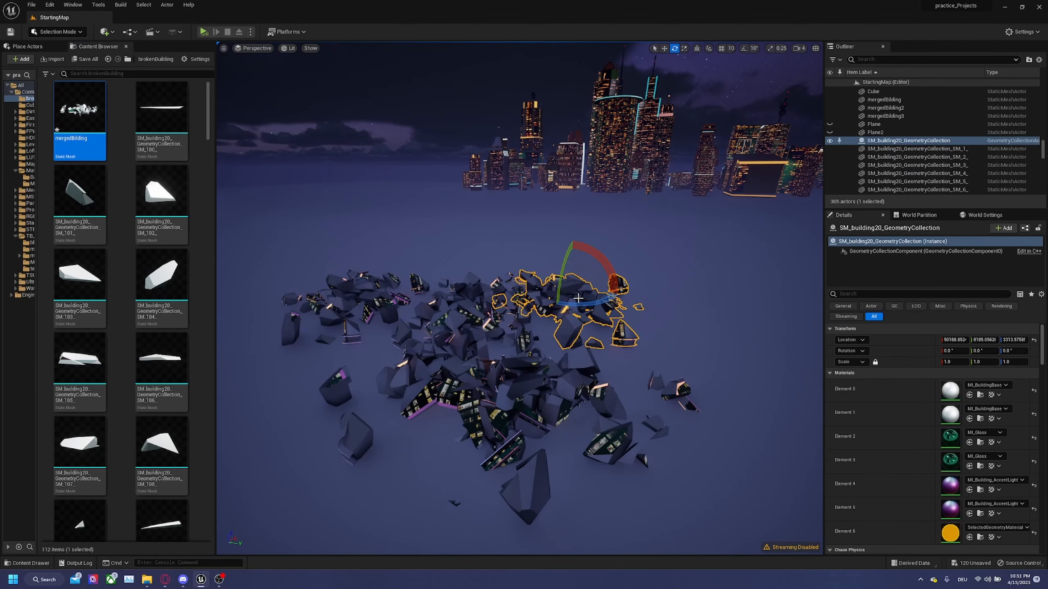
right_click(939, 144)
click(907, 157)
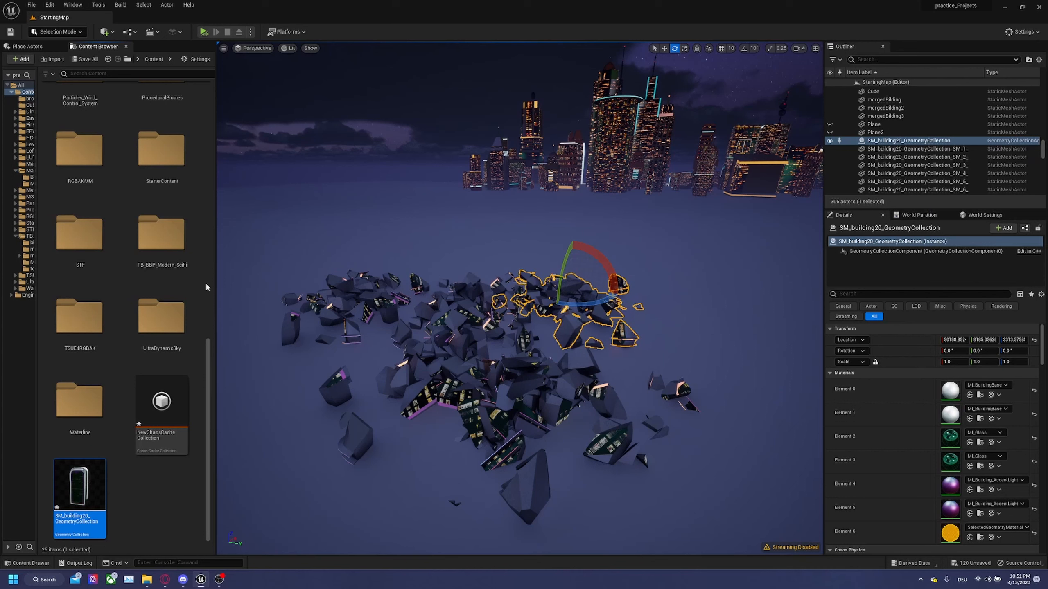
Step: Start exporting the SM_building20_GeometryCollection asset and examine the file types available for saving it
right_click(85, 504)
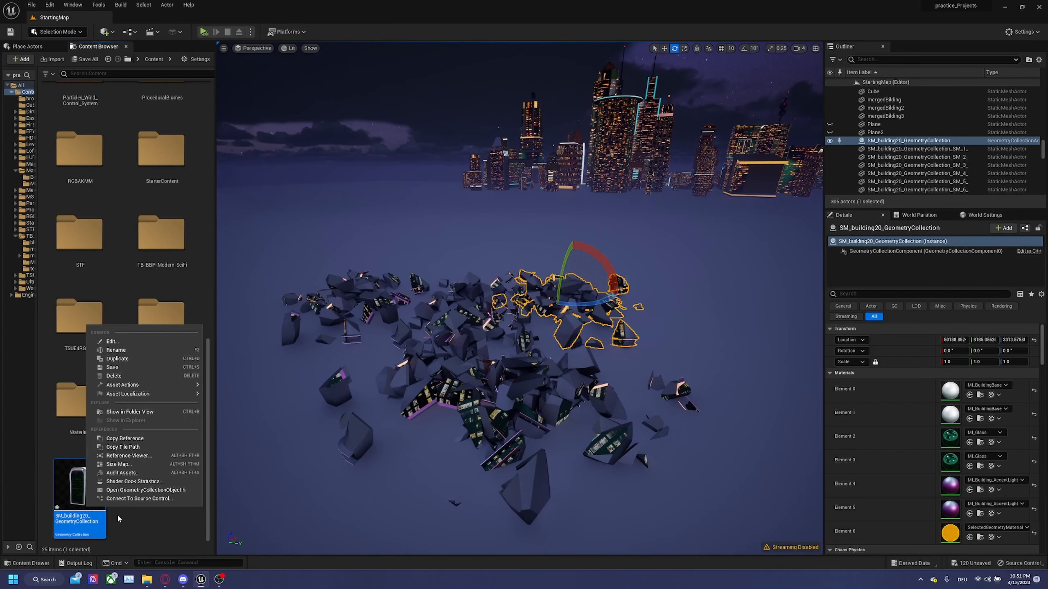
click(133, 522)
right_click(82, 495)
mouse_move(190, 378)
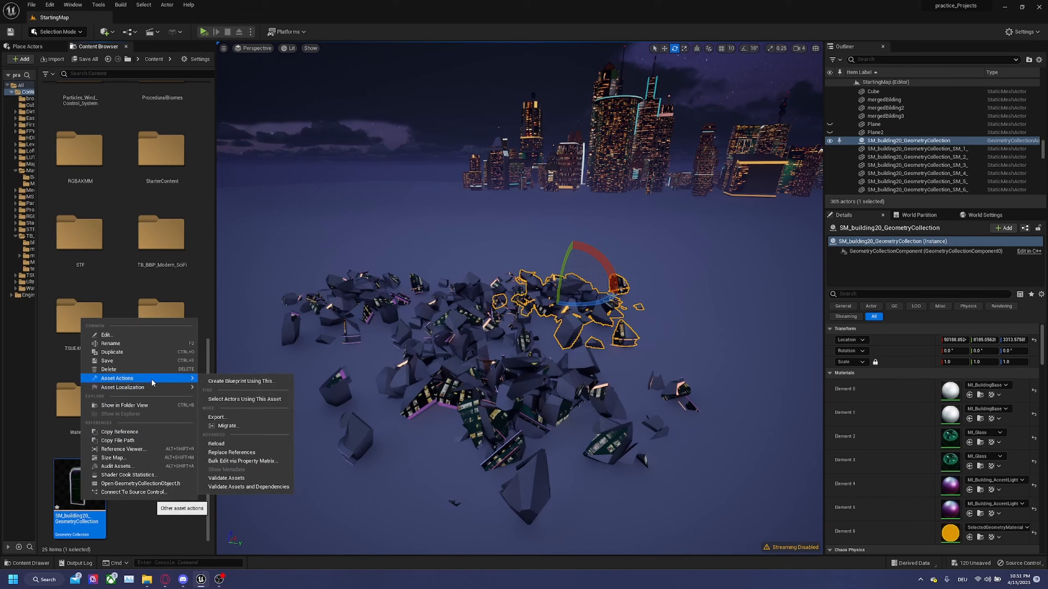
click(216, 416)
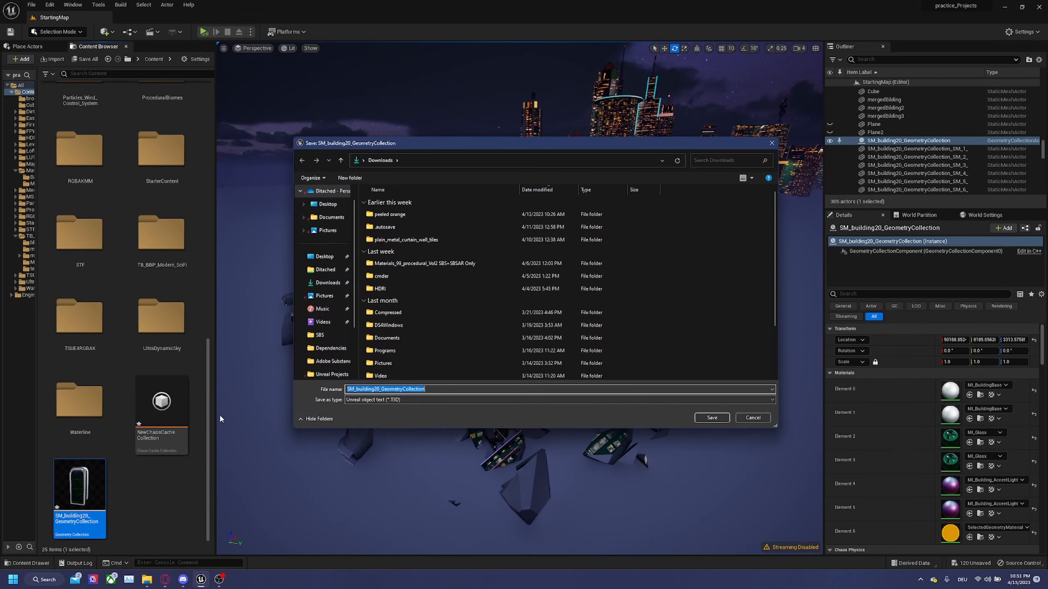
click(402, 400)
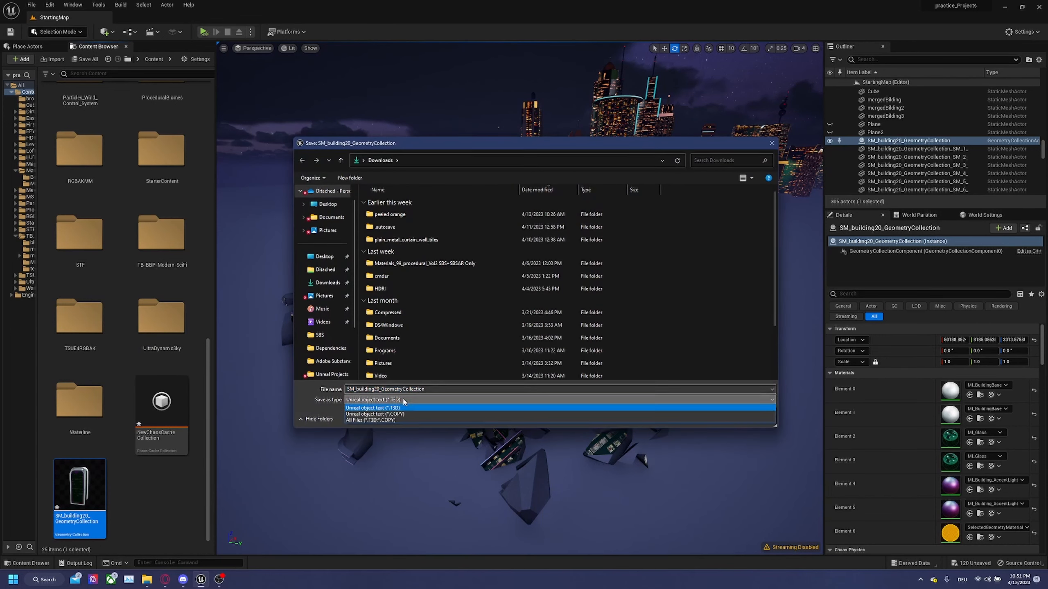